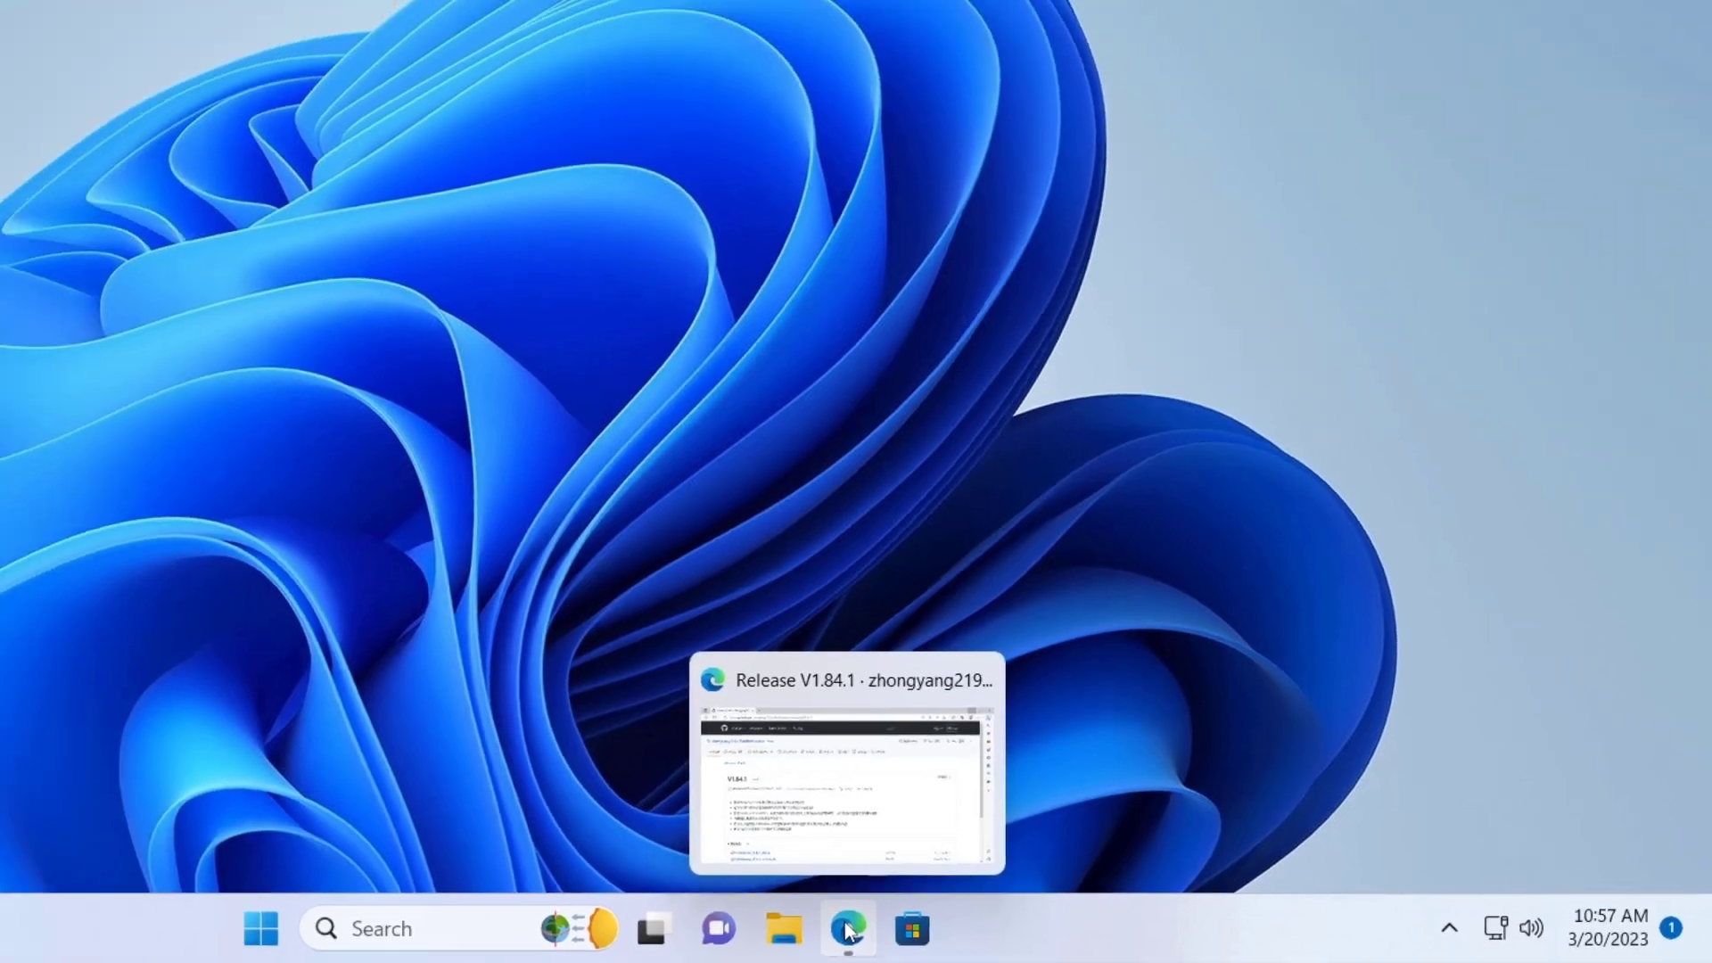
# - In Edge, download TrafficMonitor_V1.84.1_x64.zip from the V1.84.1 release's Assets list
pyautogui.click(707, 923)
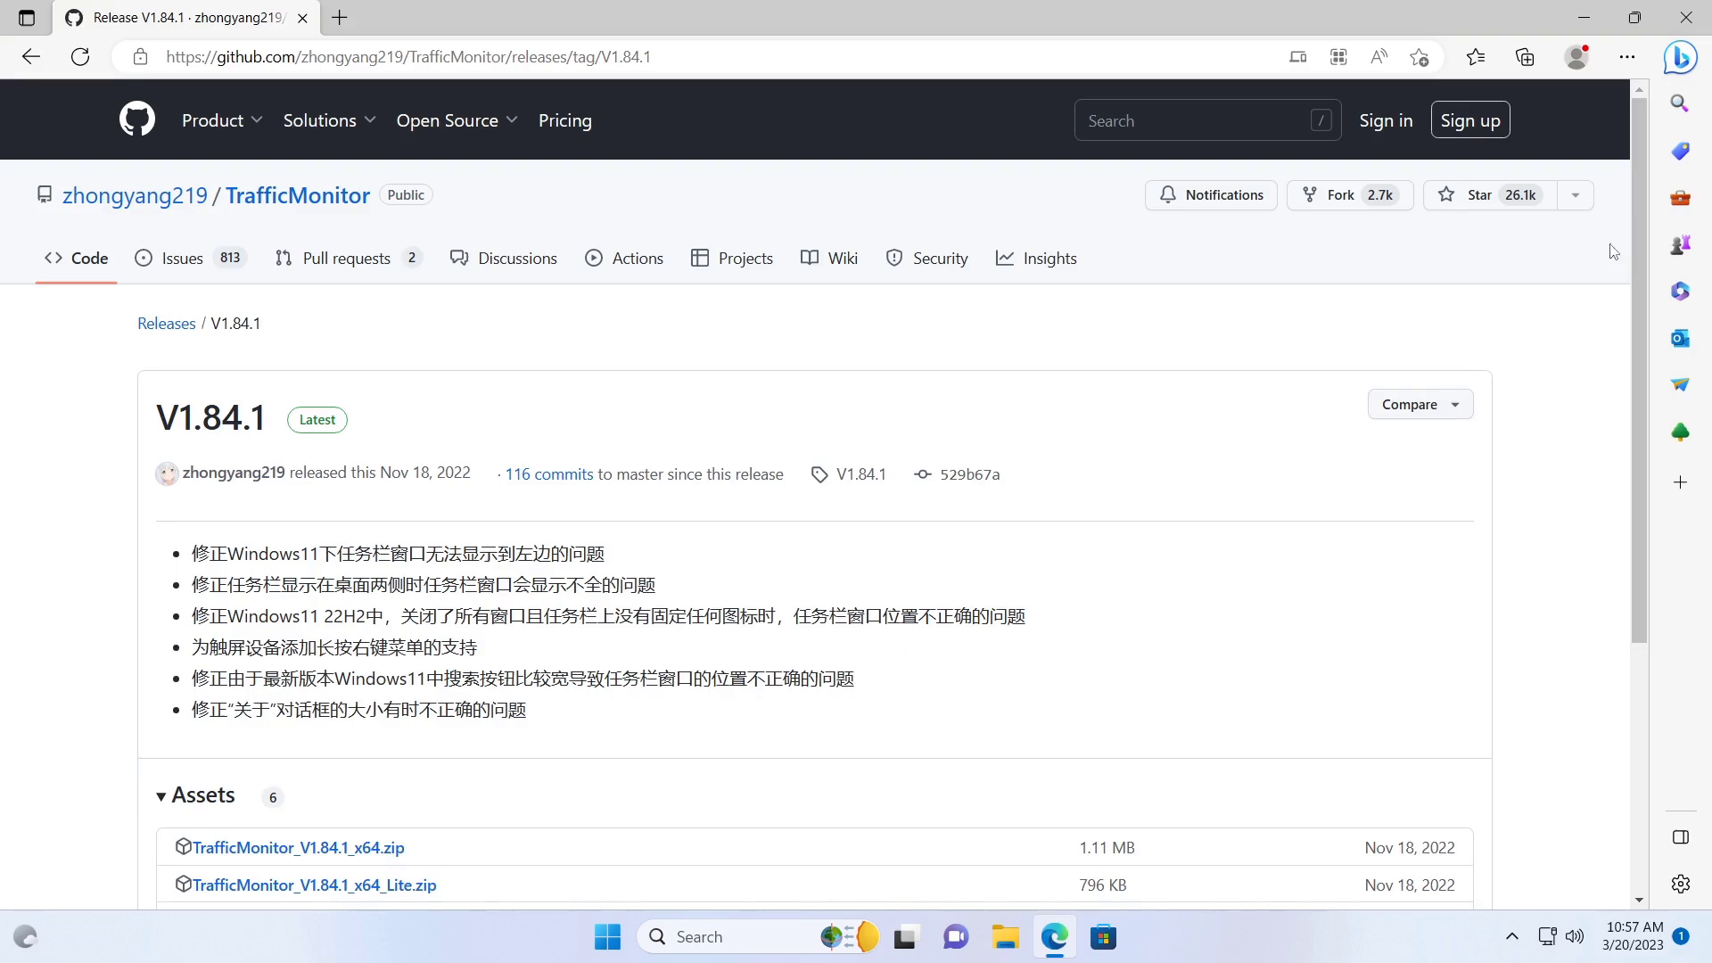
pyautogui.moveTo(1636, 217); pyautogui.dragTo(1626, 326)
pyautogui.scroll(-2, 1587, 573)
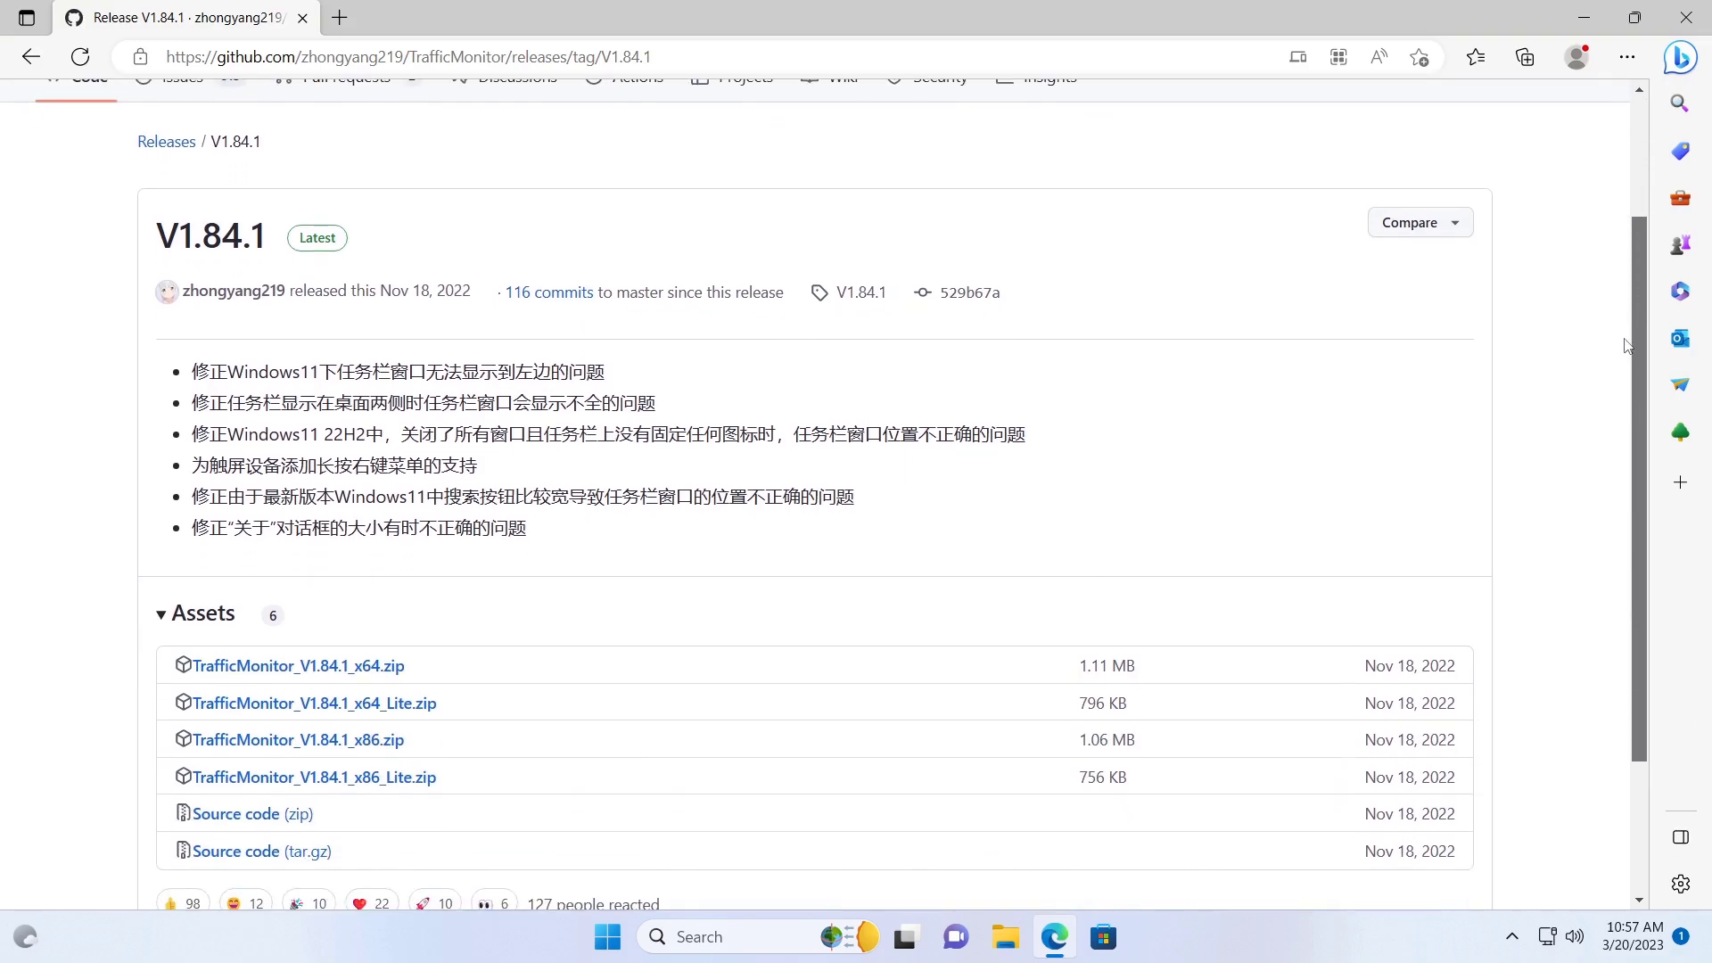
pyautogui.scroll(4, 1585, 419)
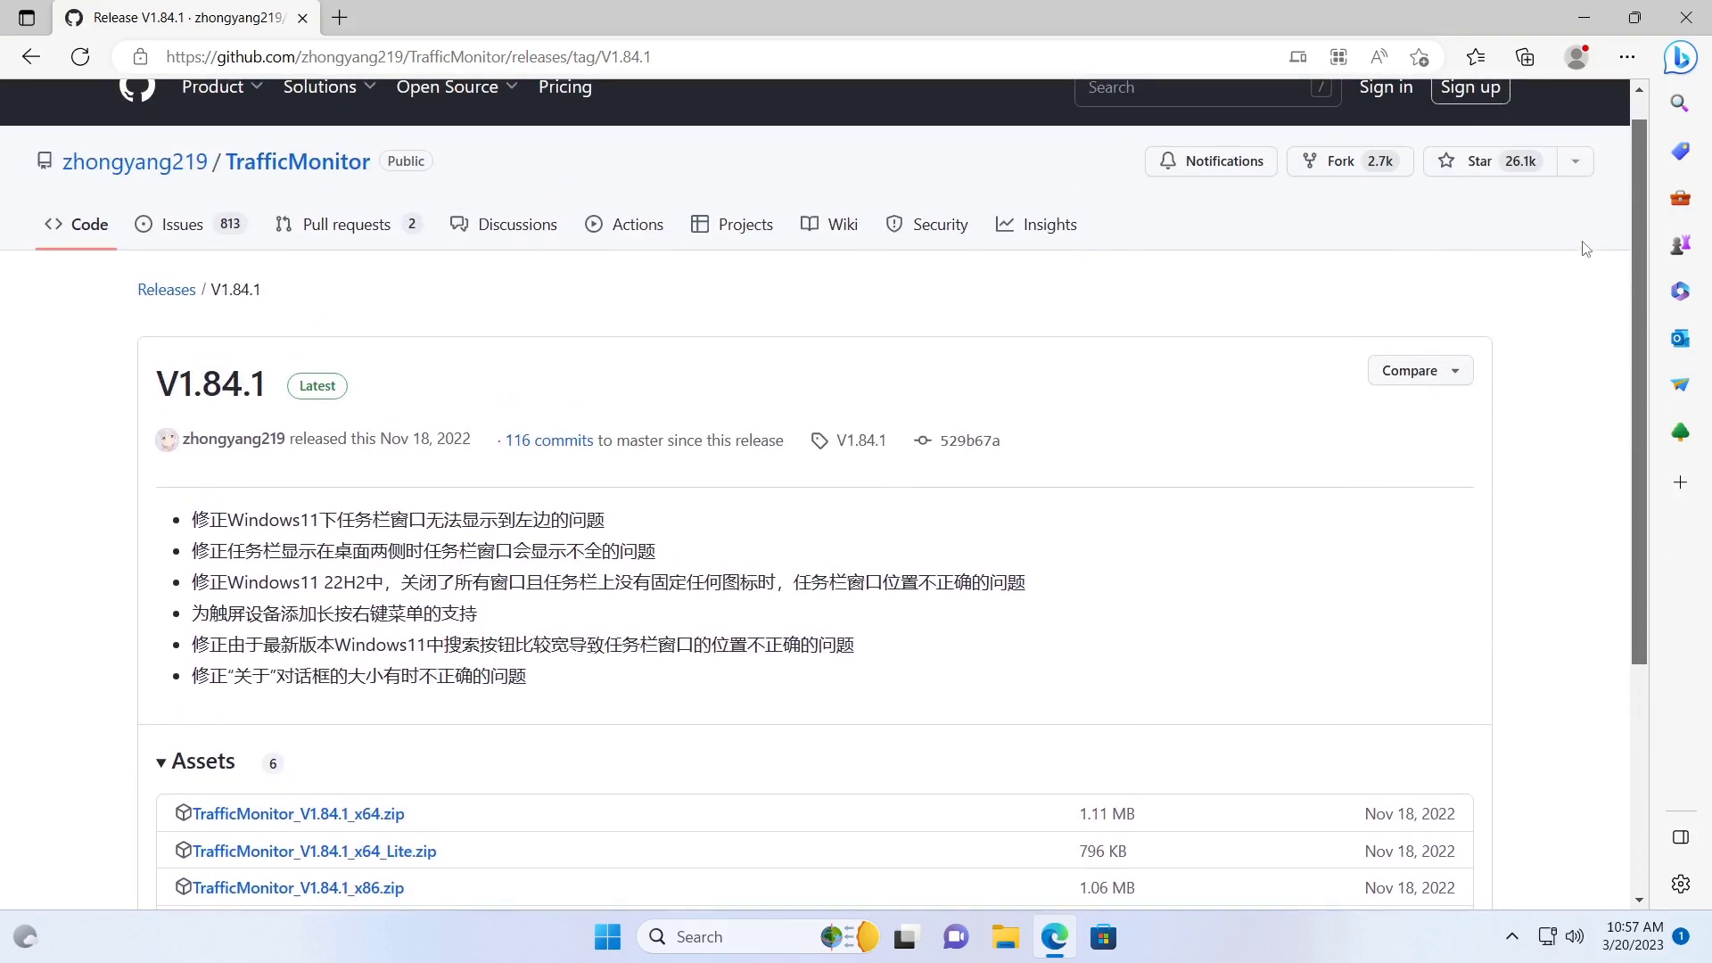
pyautogui.scroll(-3, 1573, 303)
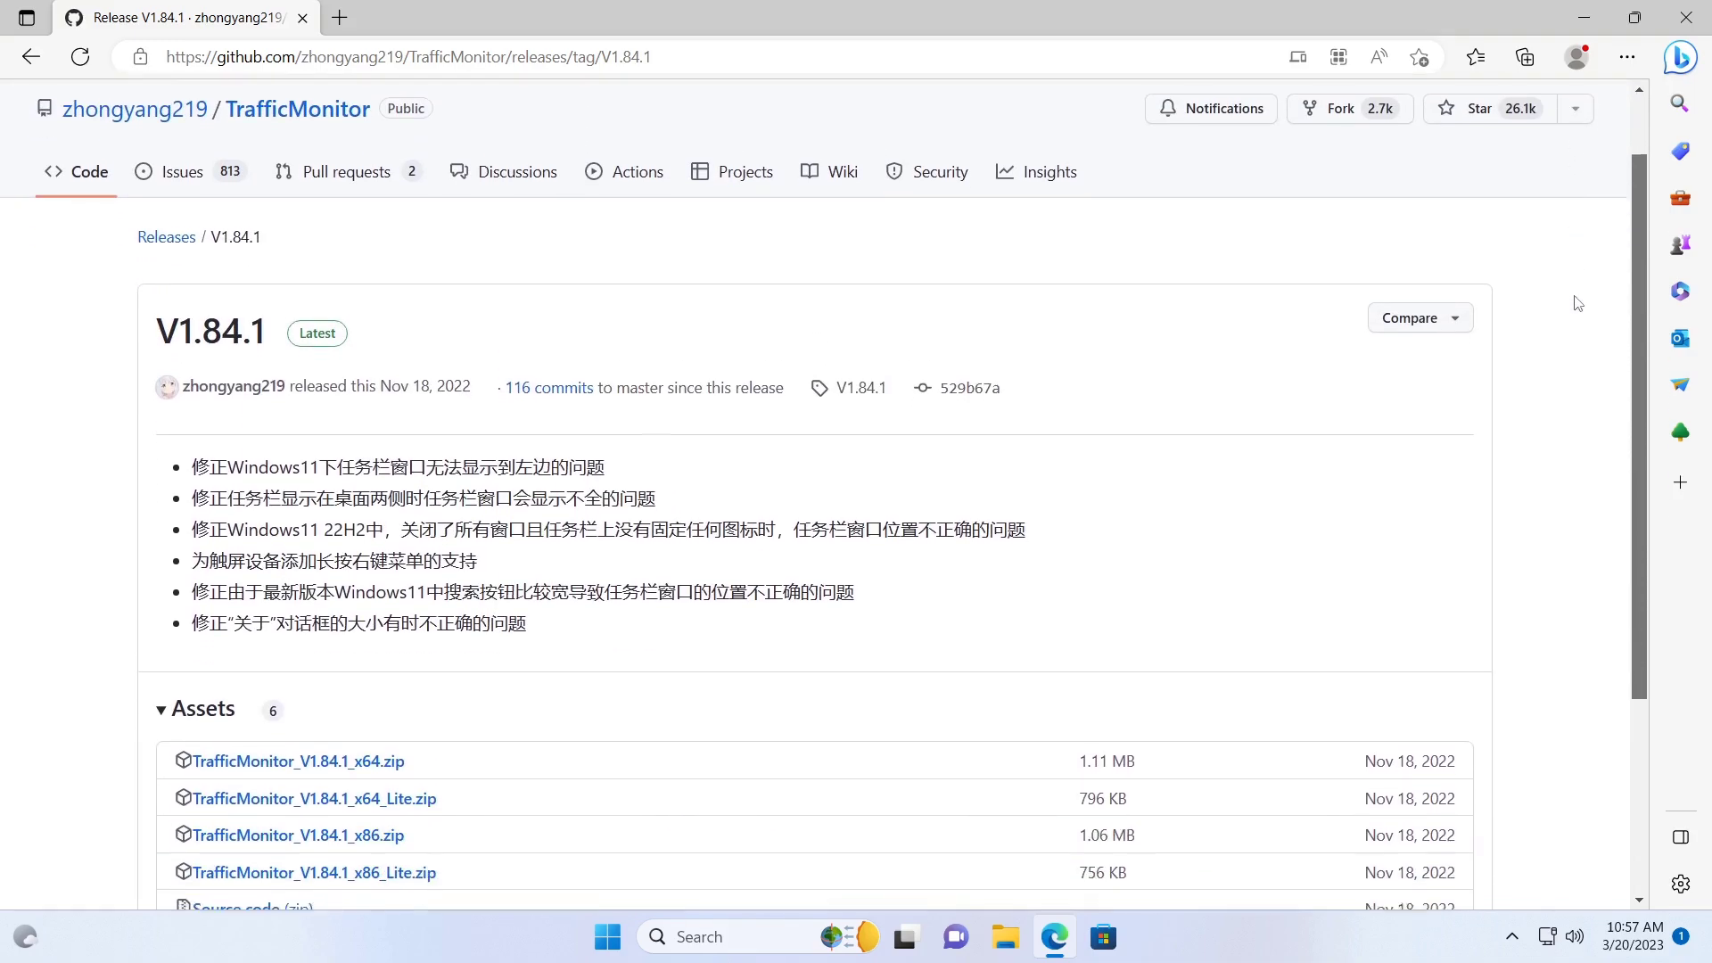
pyautogui.scroll(-1, 1577, 445)
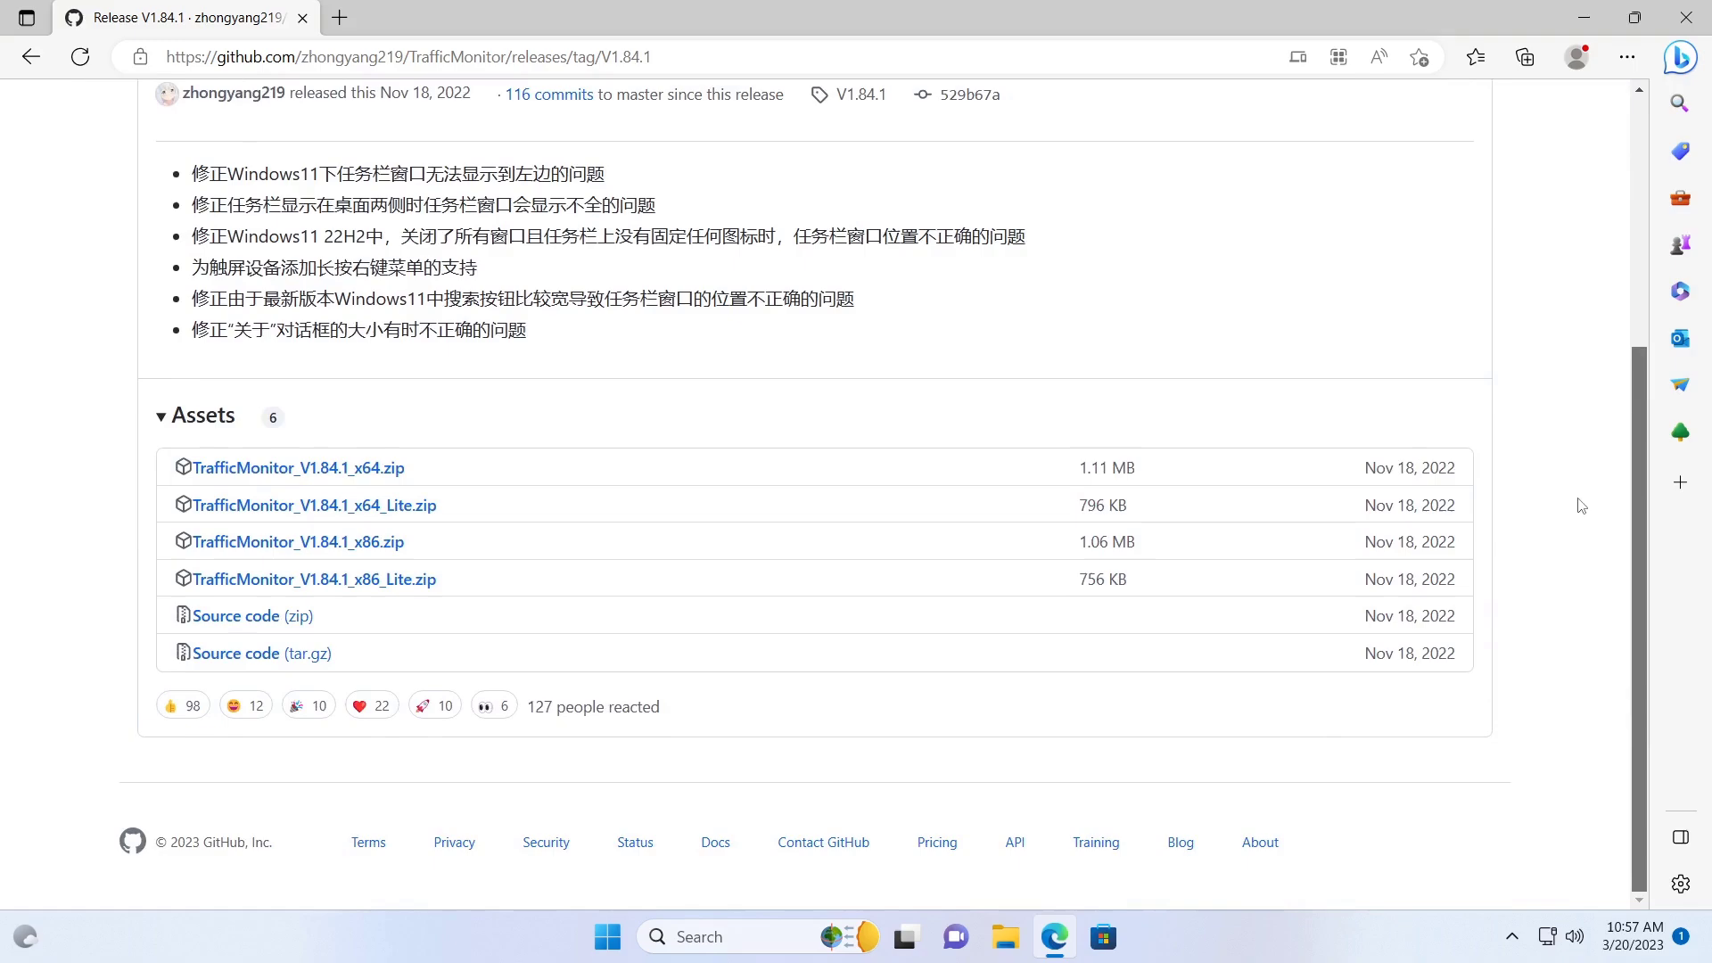
pyautogui.click(324, 479)
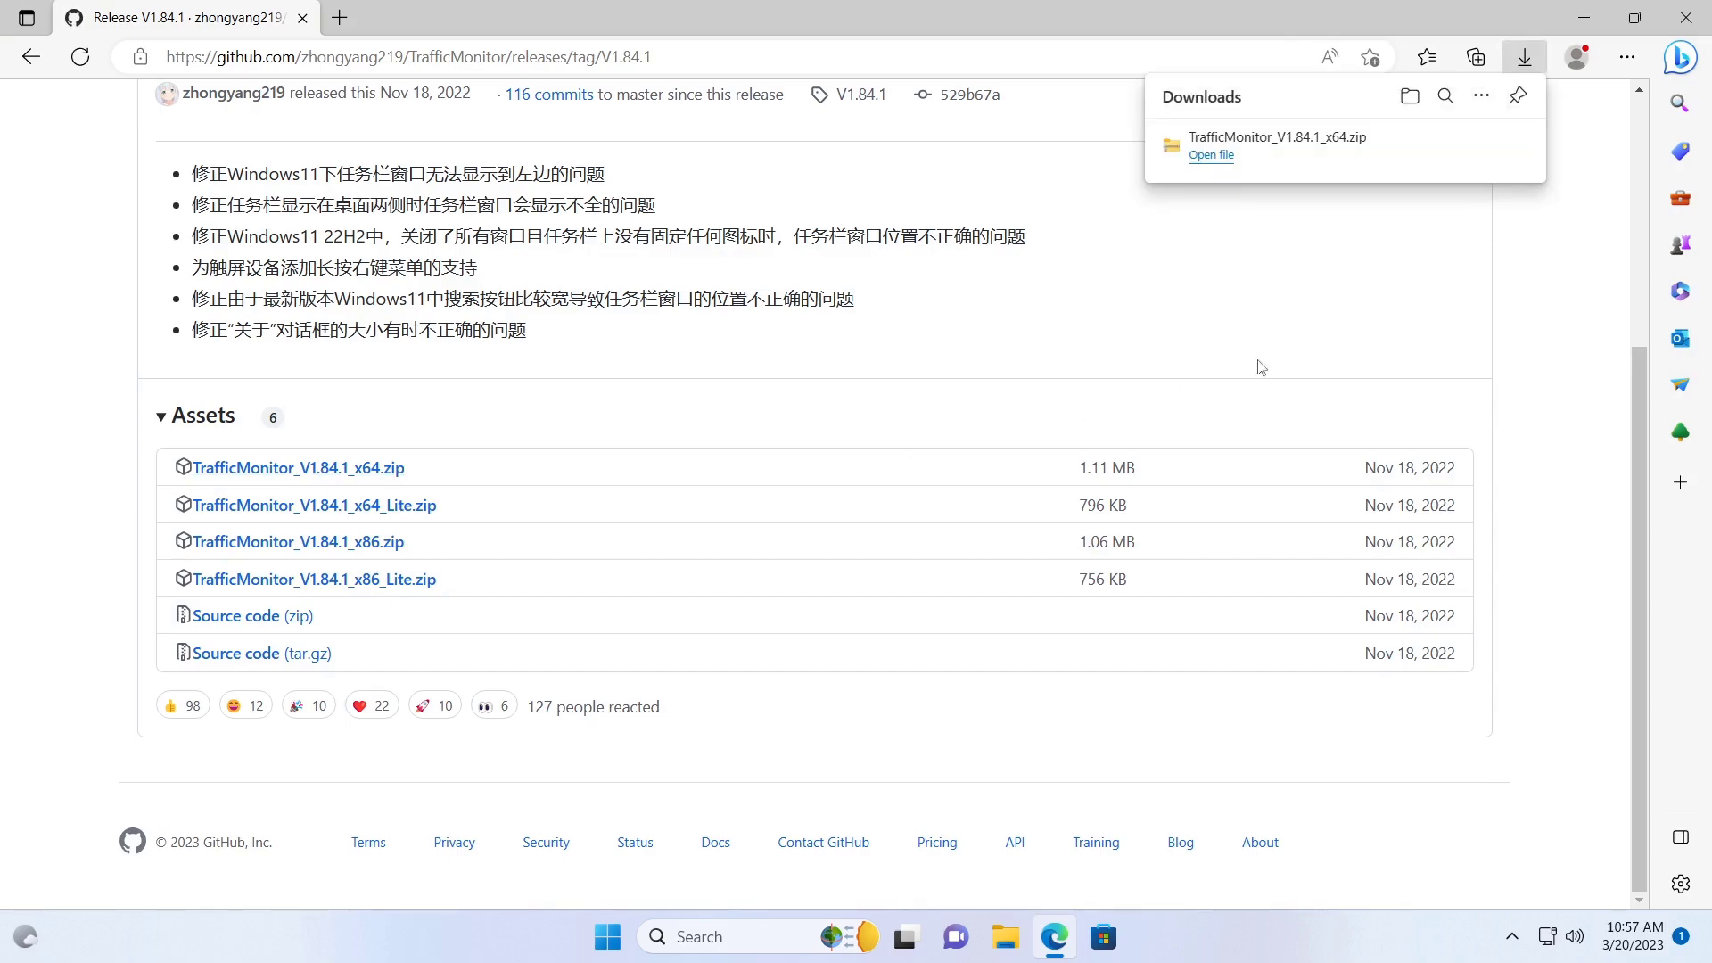
# - Close Edge and extract TrafficMonitor_V1.84.1_x64.zip in Downloads with Show extracted files unticked
pyautogui.click(1410, 94)
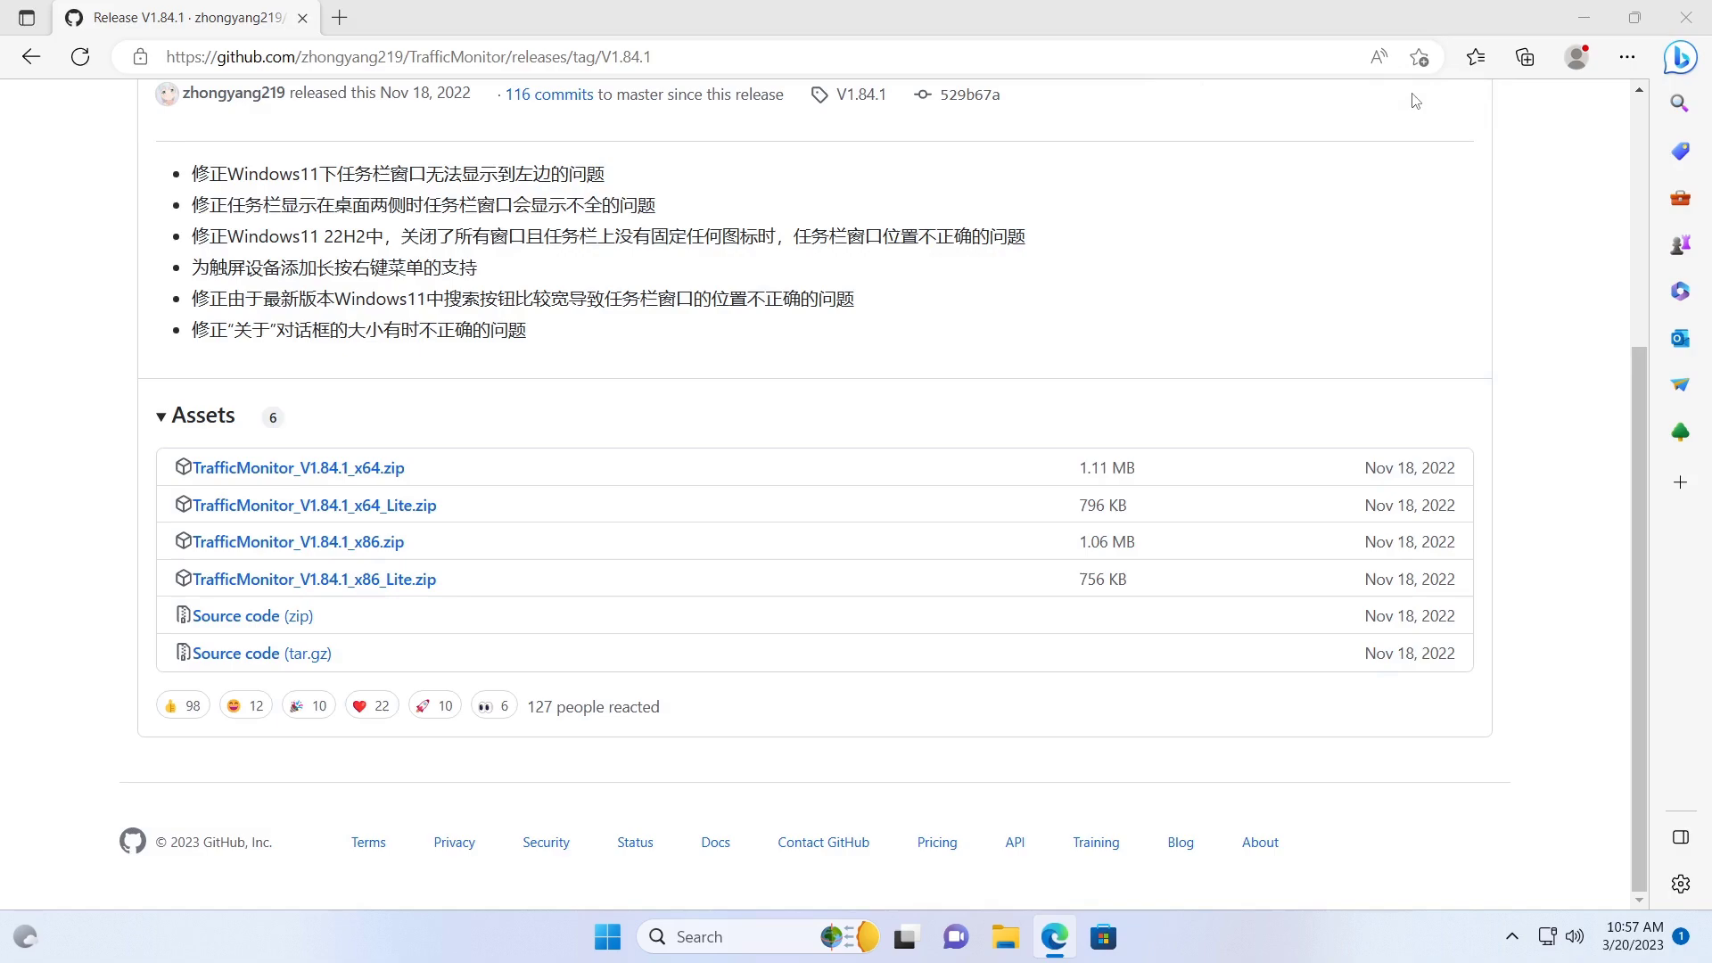
pyautogui.click(1687, 16)
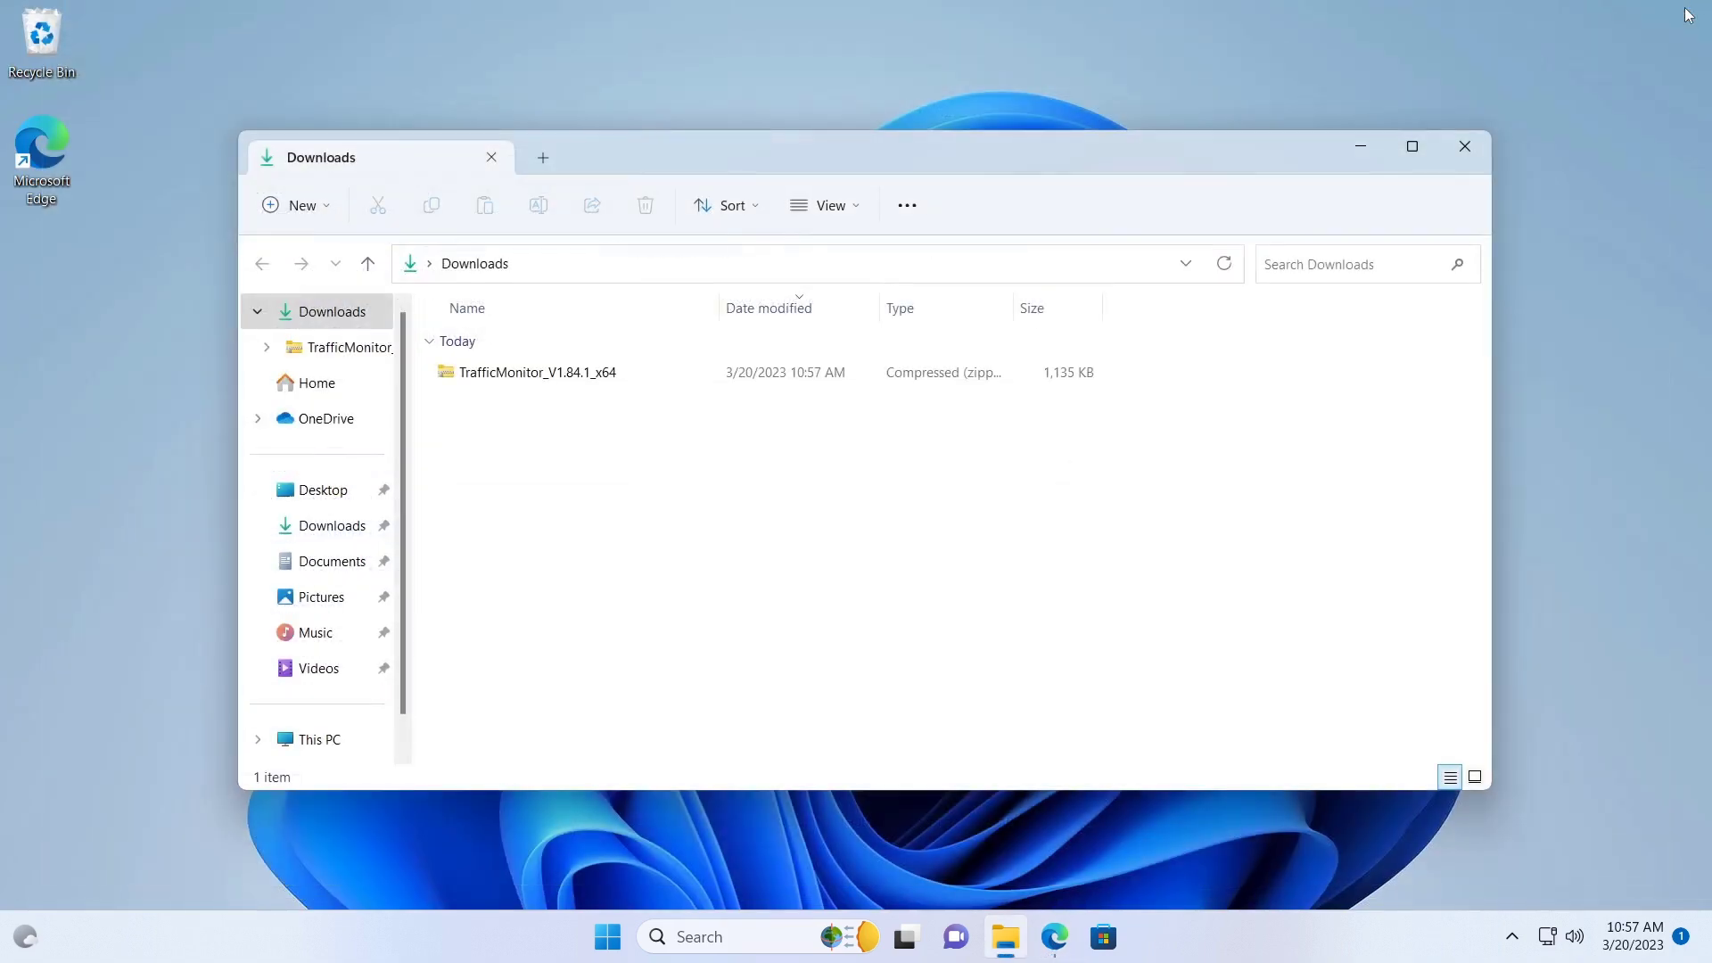
pyautogui.click(513, 377)
pyautogui.rightClick(513, 376)
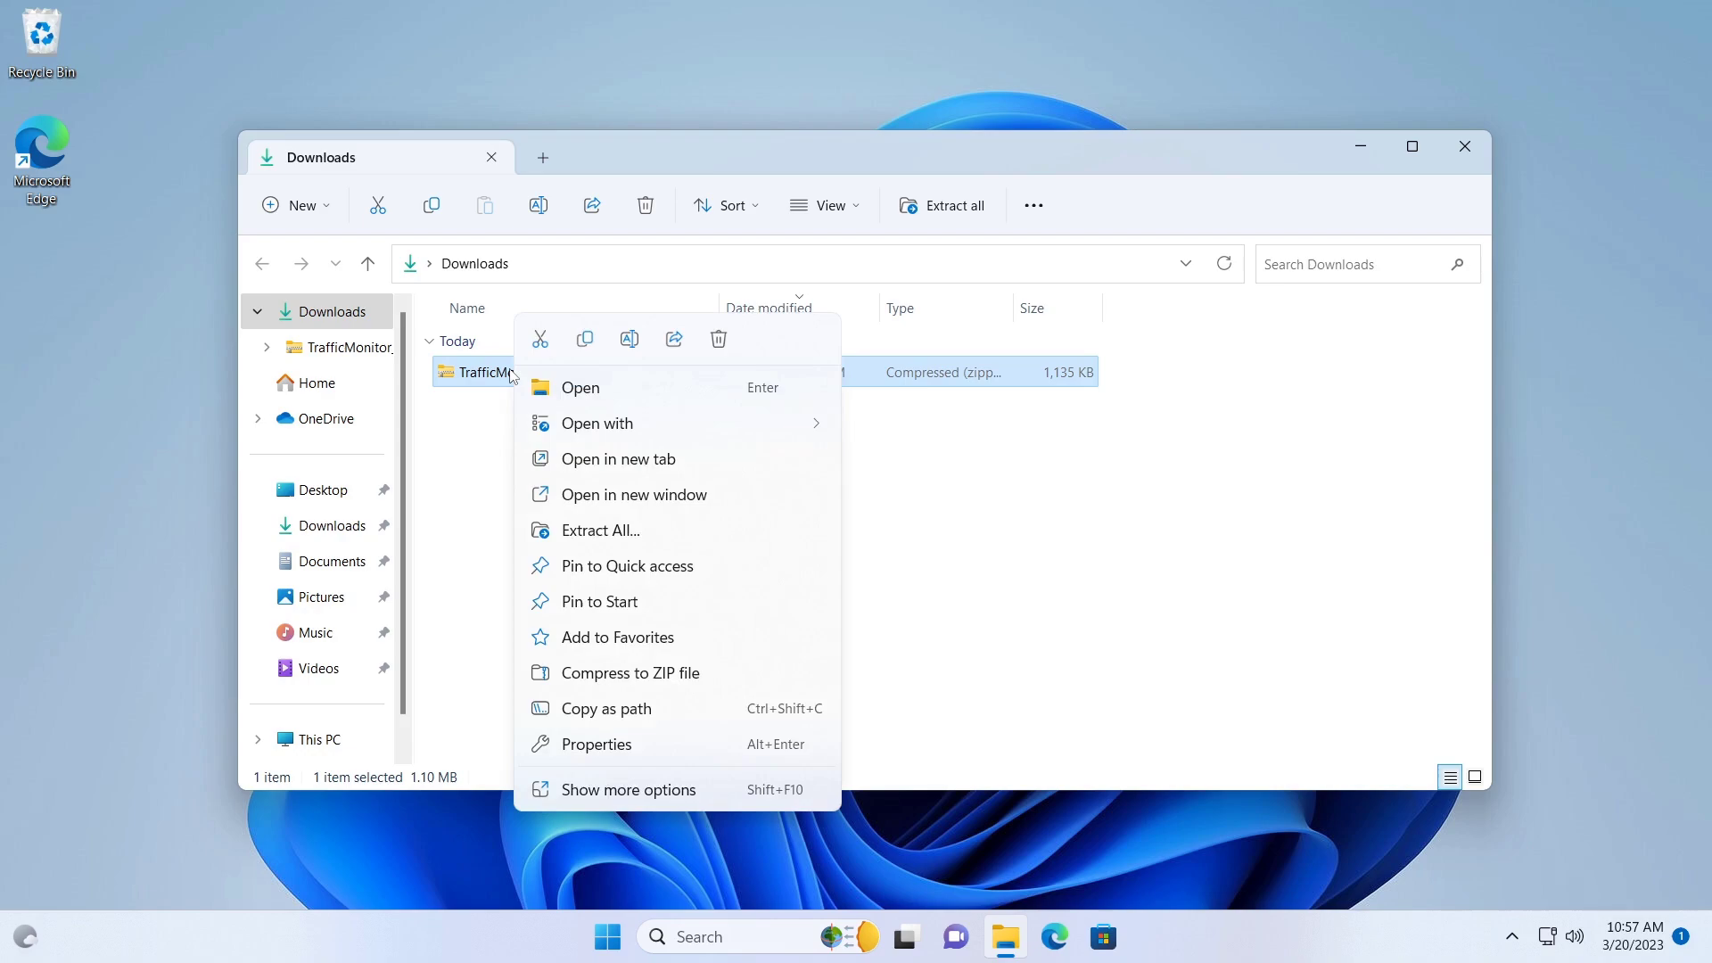
pyautogui.click(601, 530)
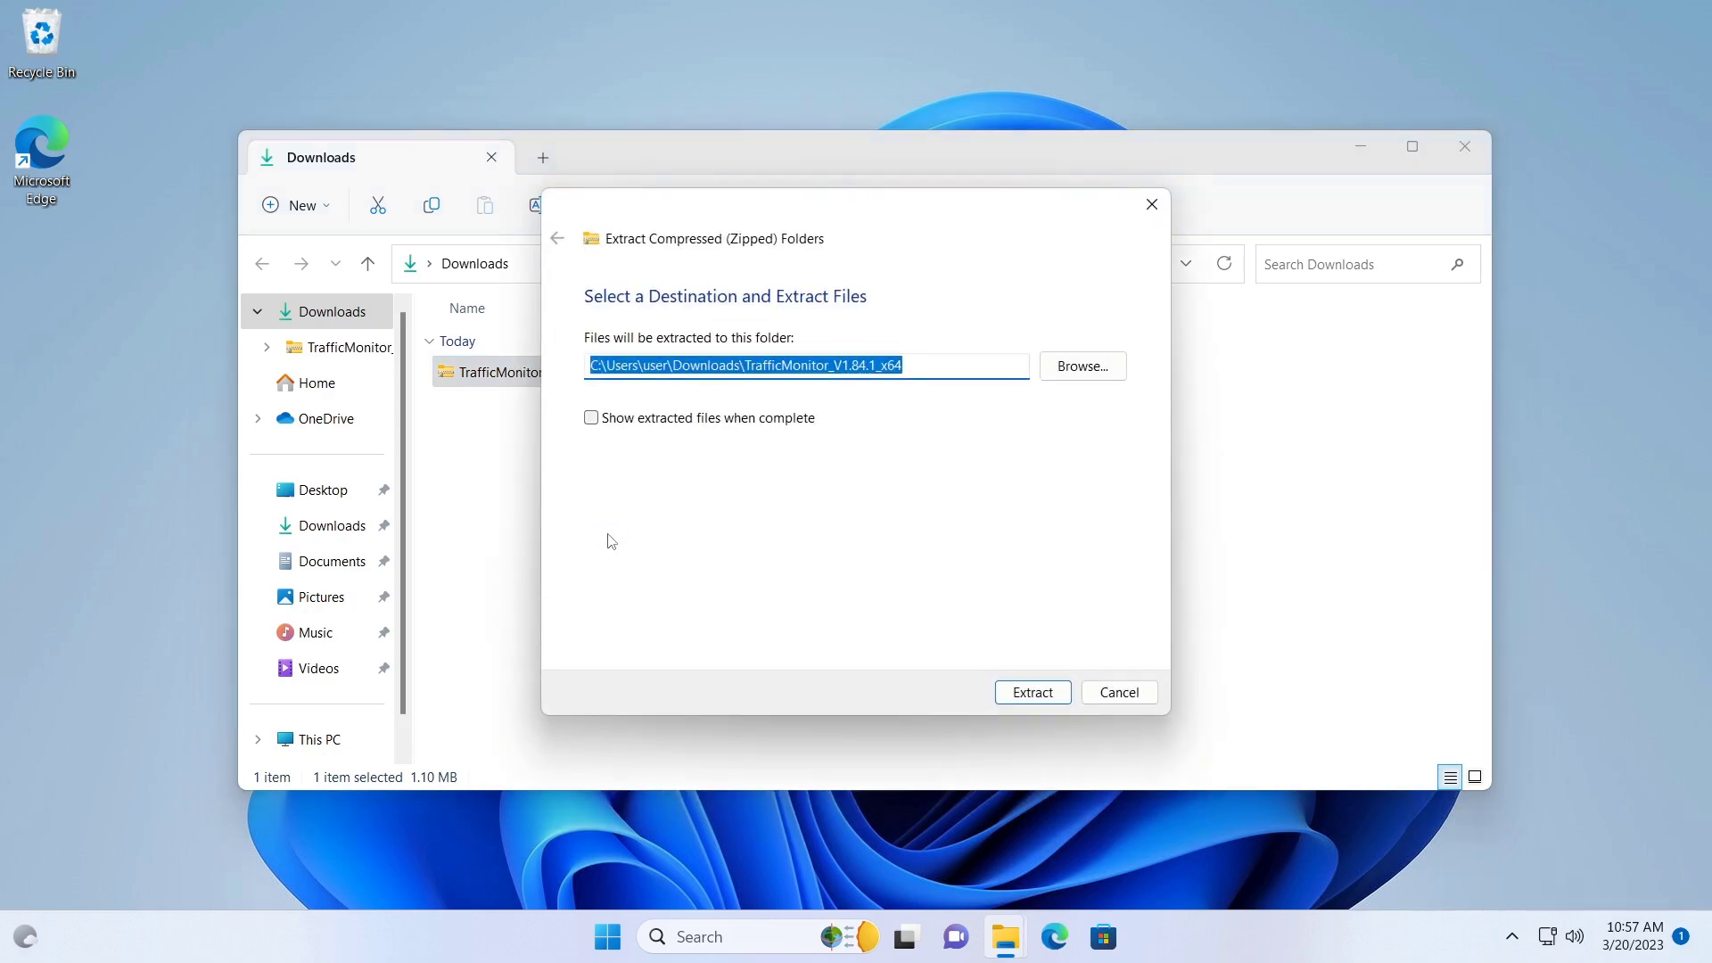
pyautogui.click(592, 419)
pyautogui.click(592, 419)
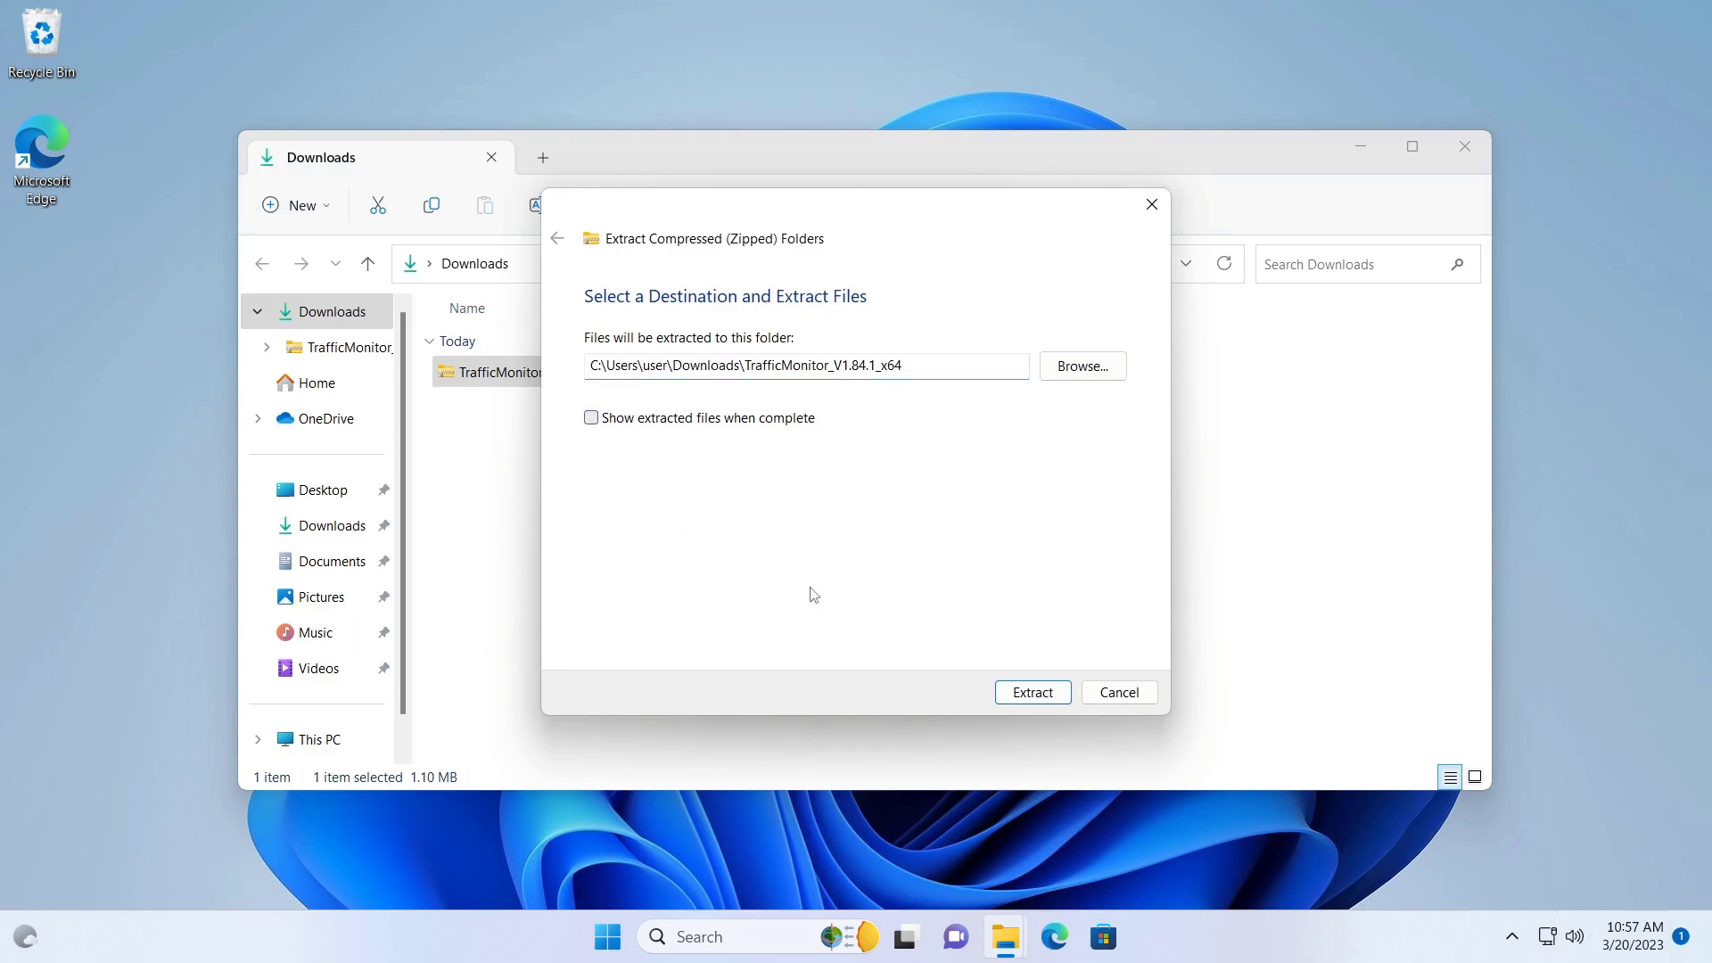
pyautogui.click(1033, 695)
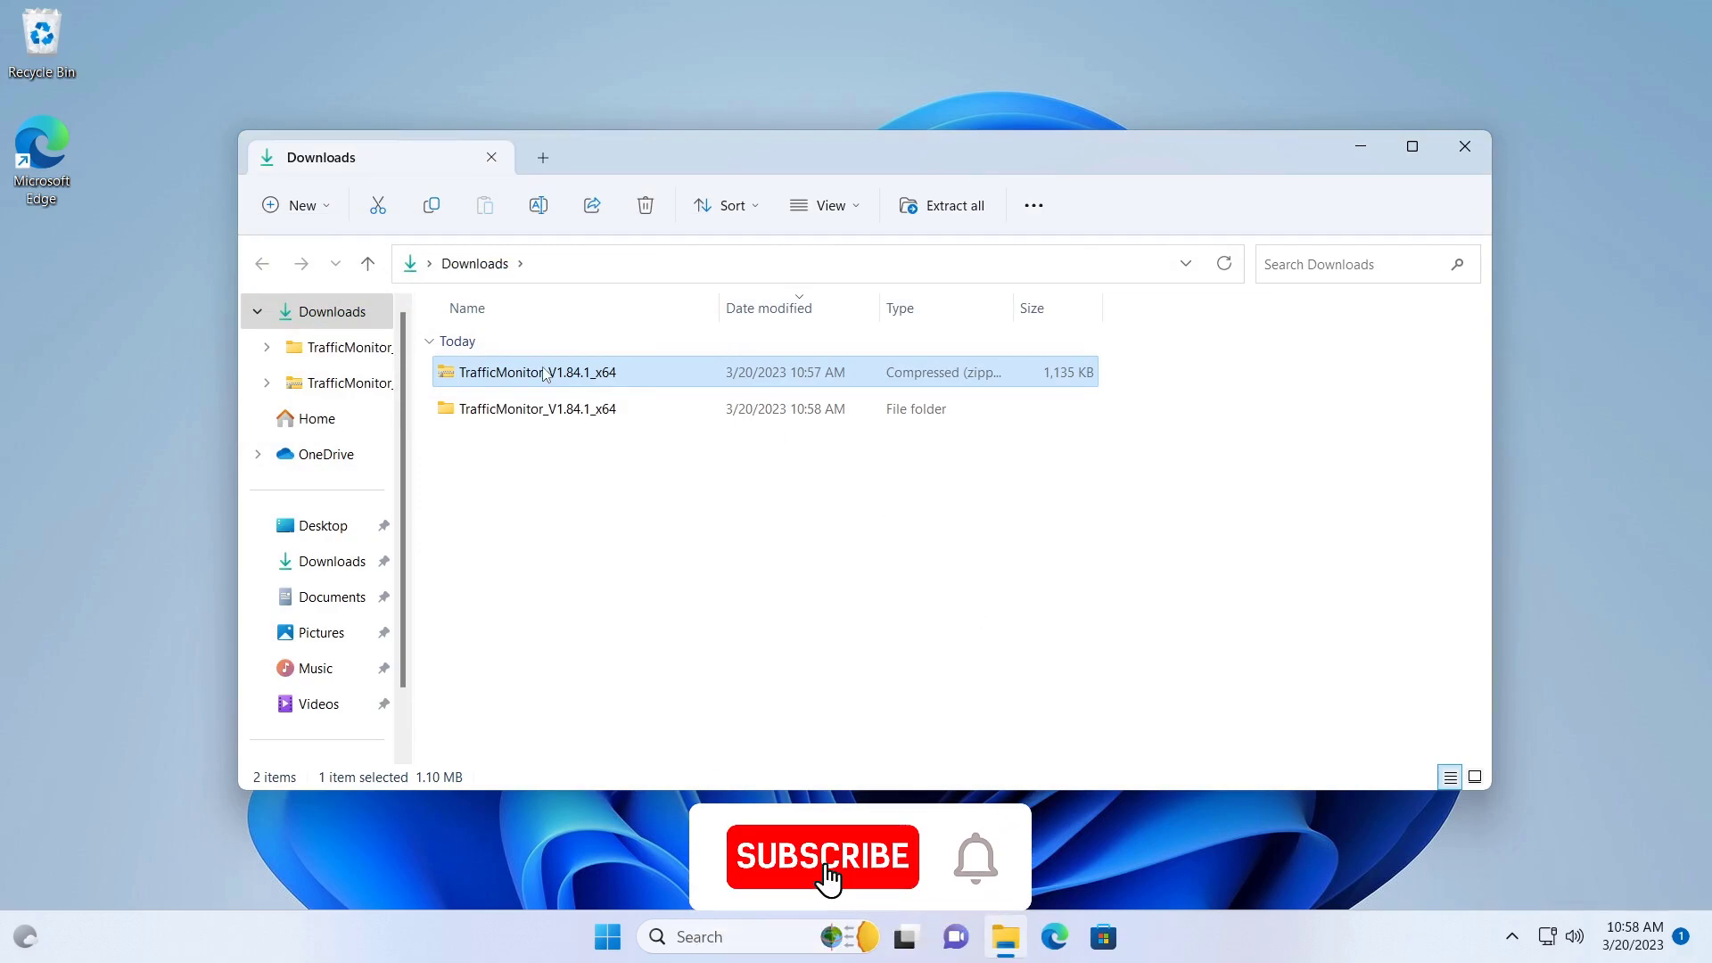
# - Delete the zip and cut the inner TrafficMonitor folder from the extracted folder
pyautogui.press('Delete')
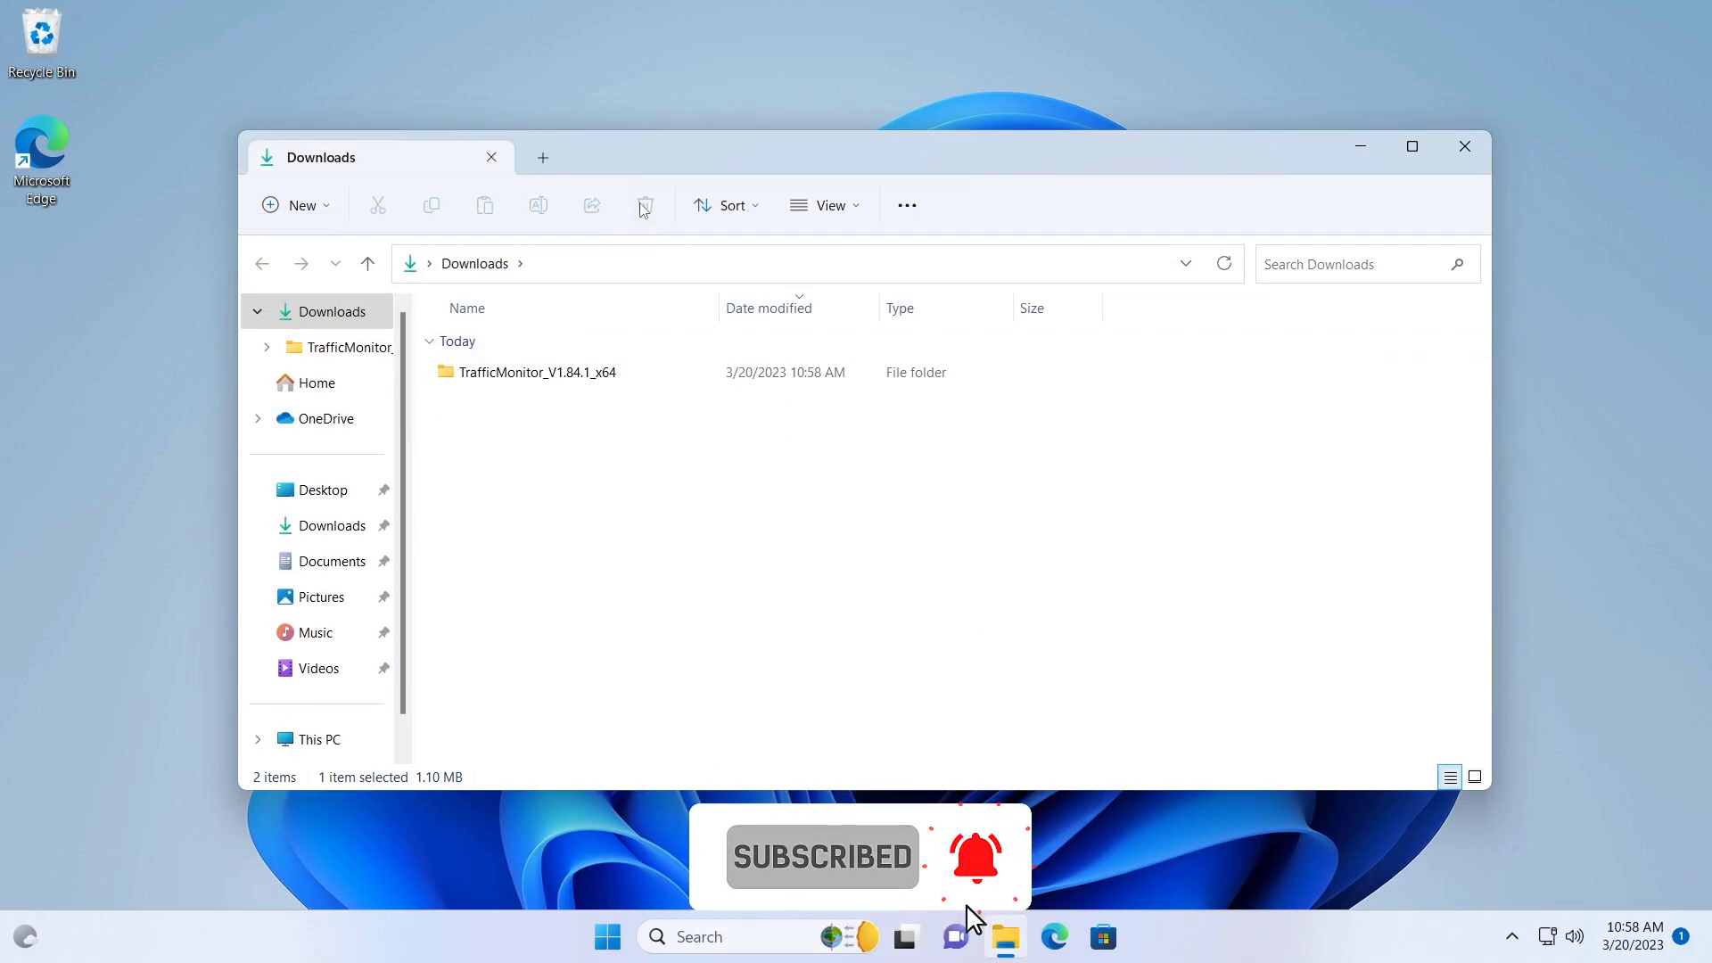
pyautogui.doubleClick(503, 379)
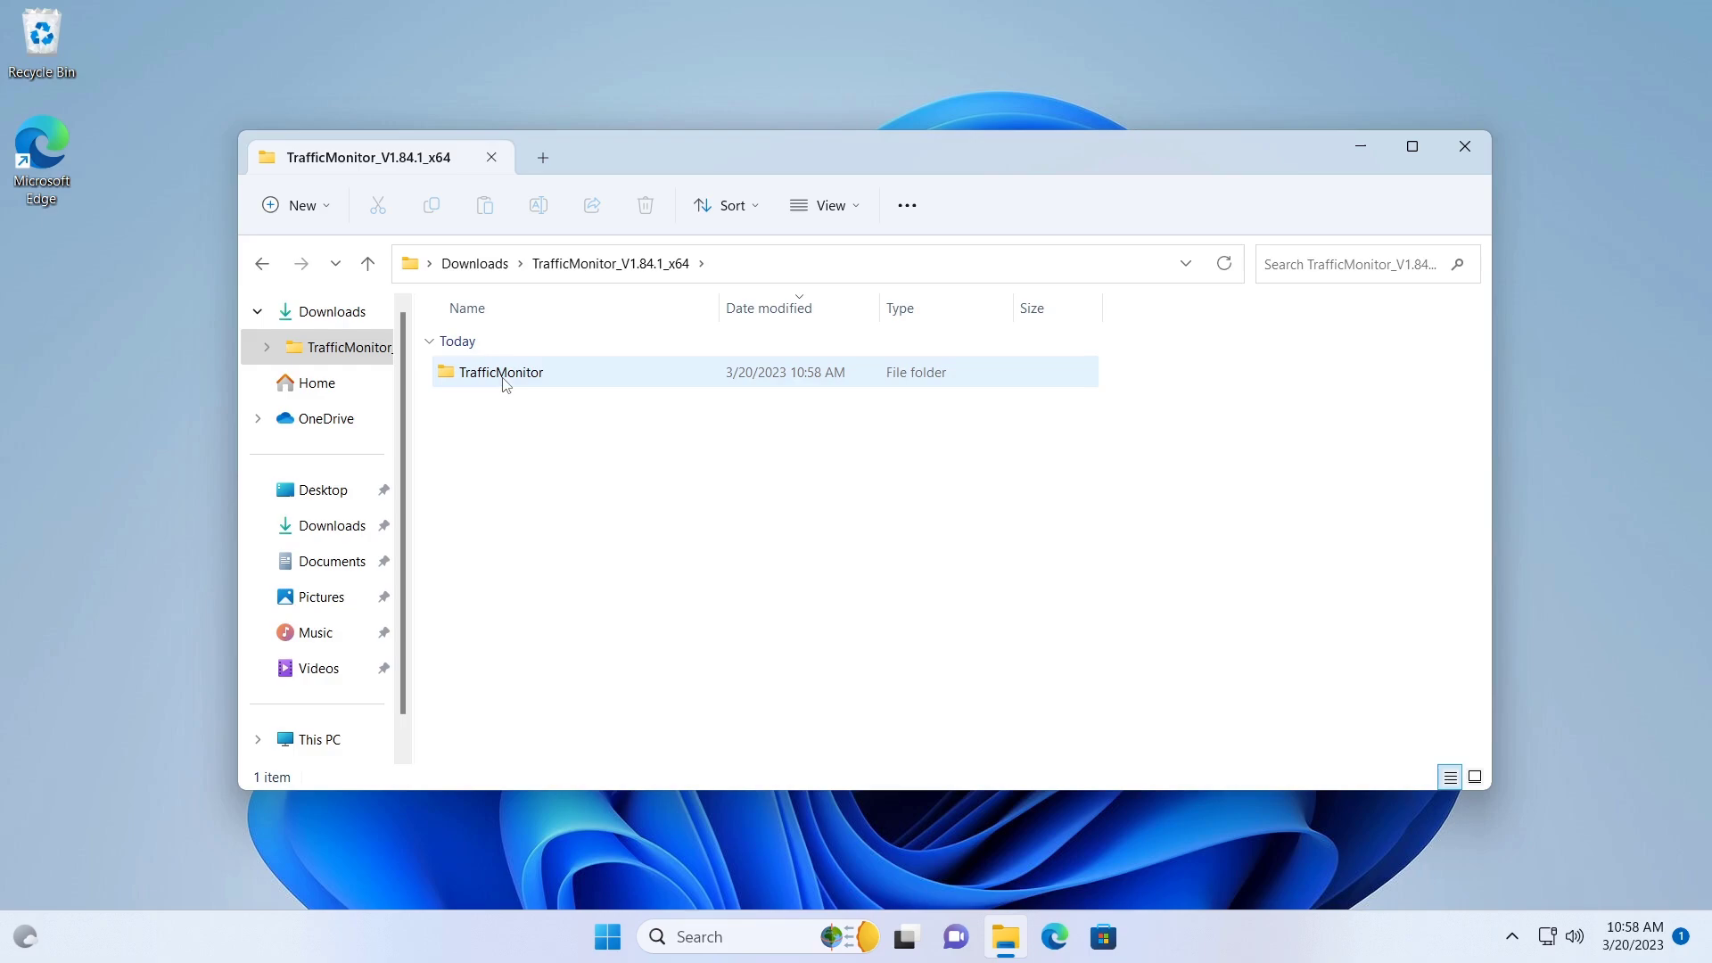
pyautogui.rightClick(507, 380)
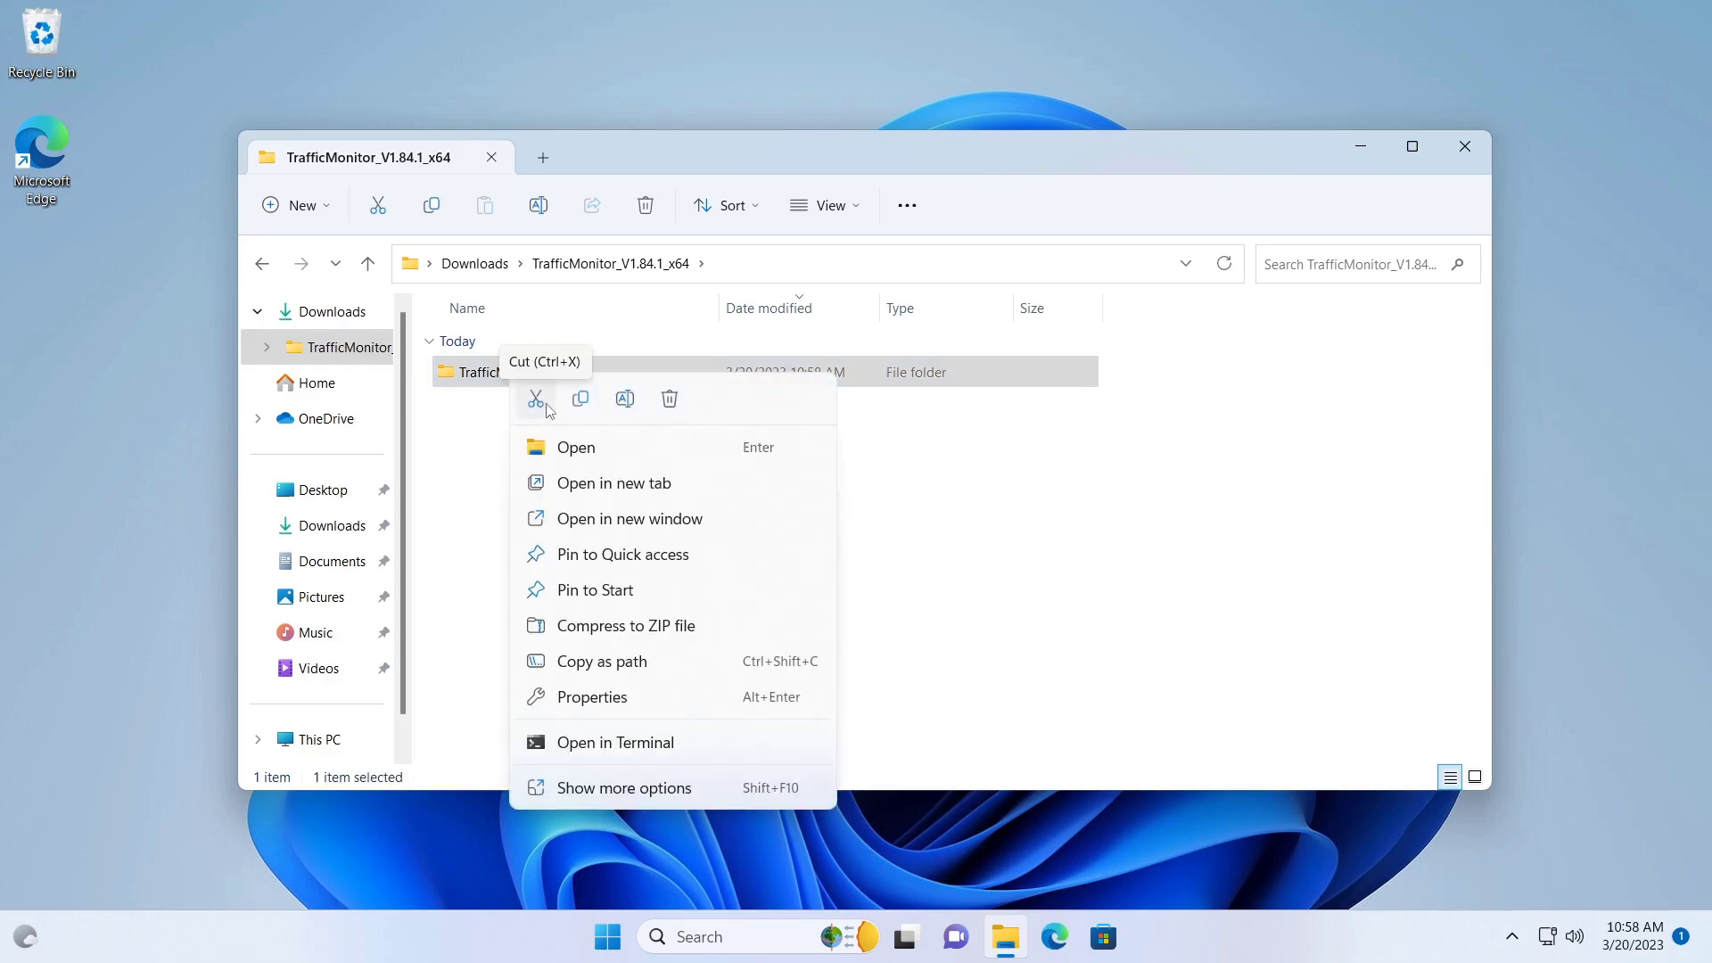
pyautogui.click(536, 399)
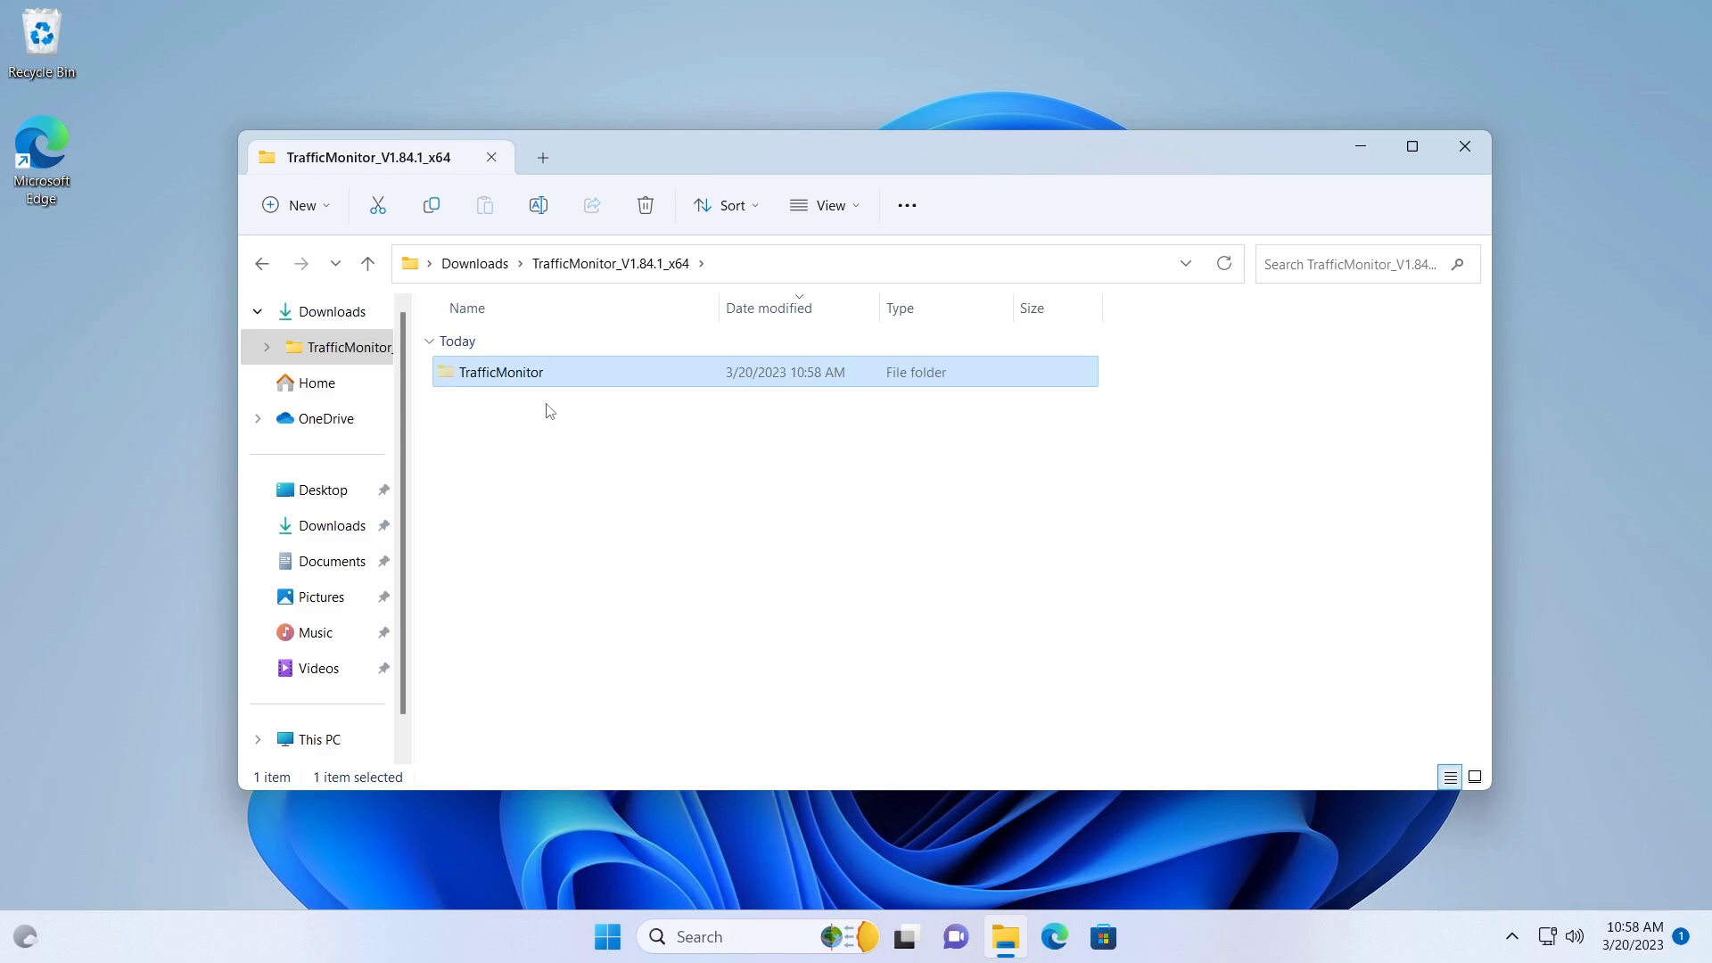
# - Paste the TrafficMonitor folder into C:\Program Files via This PC > Local Disk (C:)
pyautogui.scroll(-1, 404, 413)
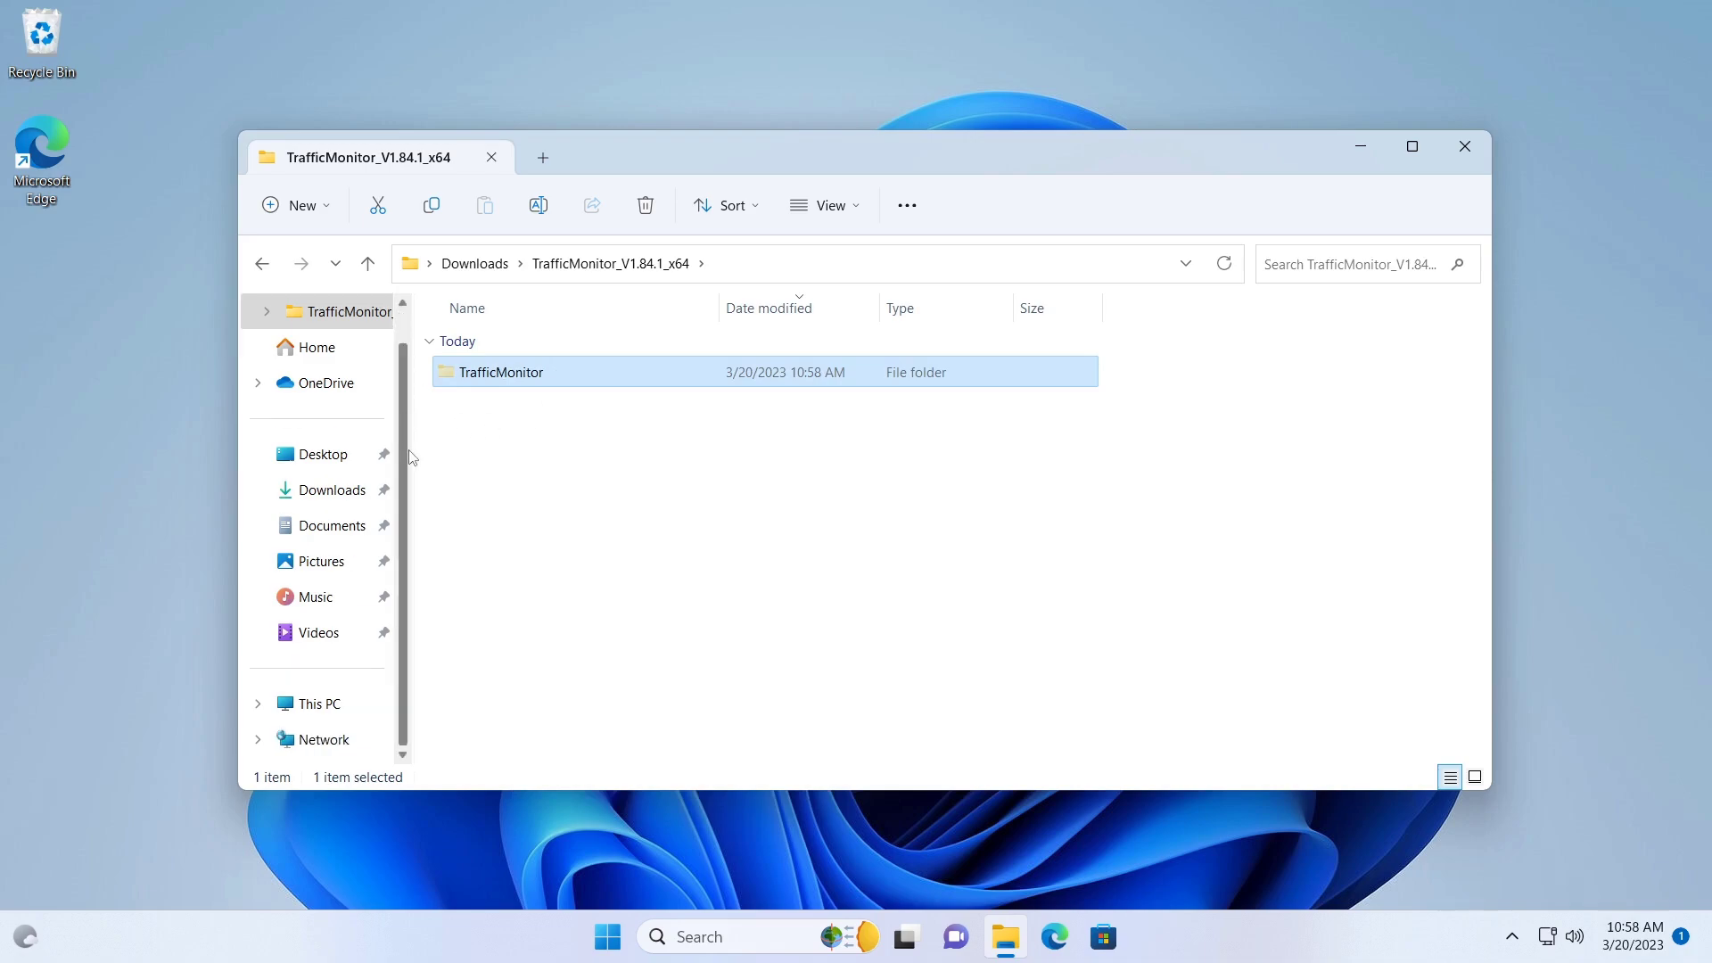
pyautogui.click(288, 705)
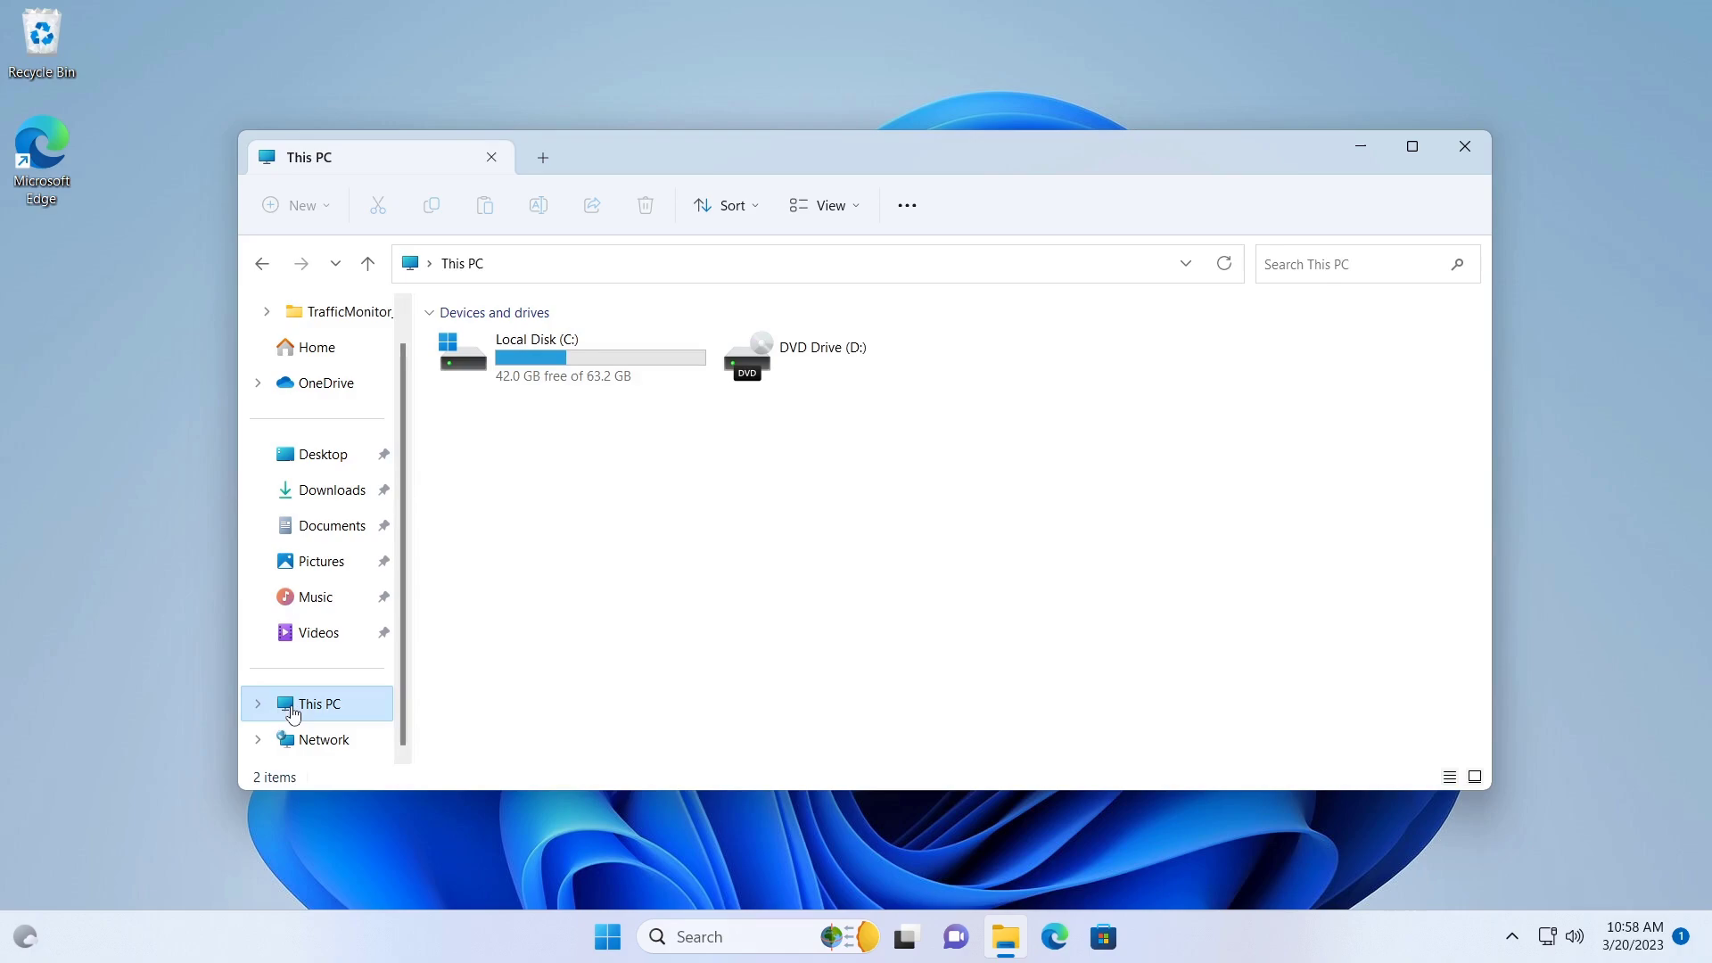
pyautogui.doubleClick(569, 360)
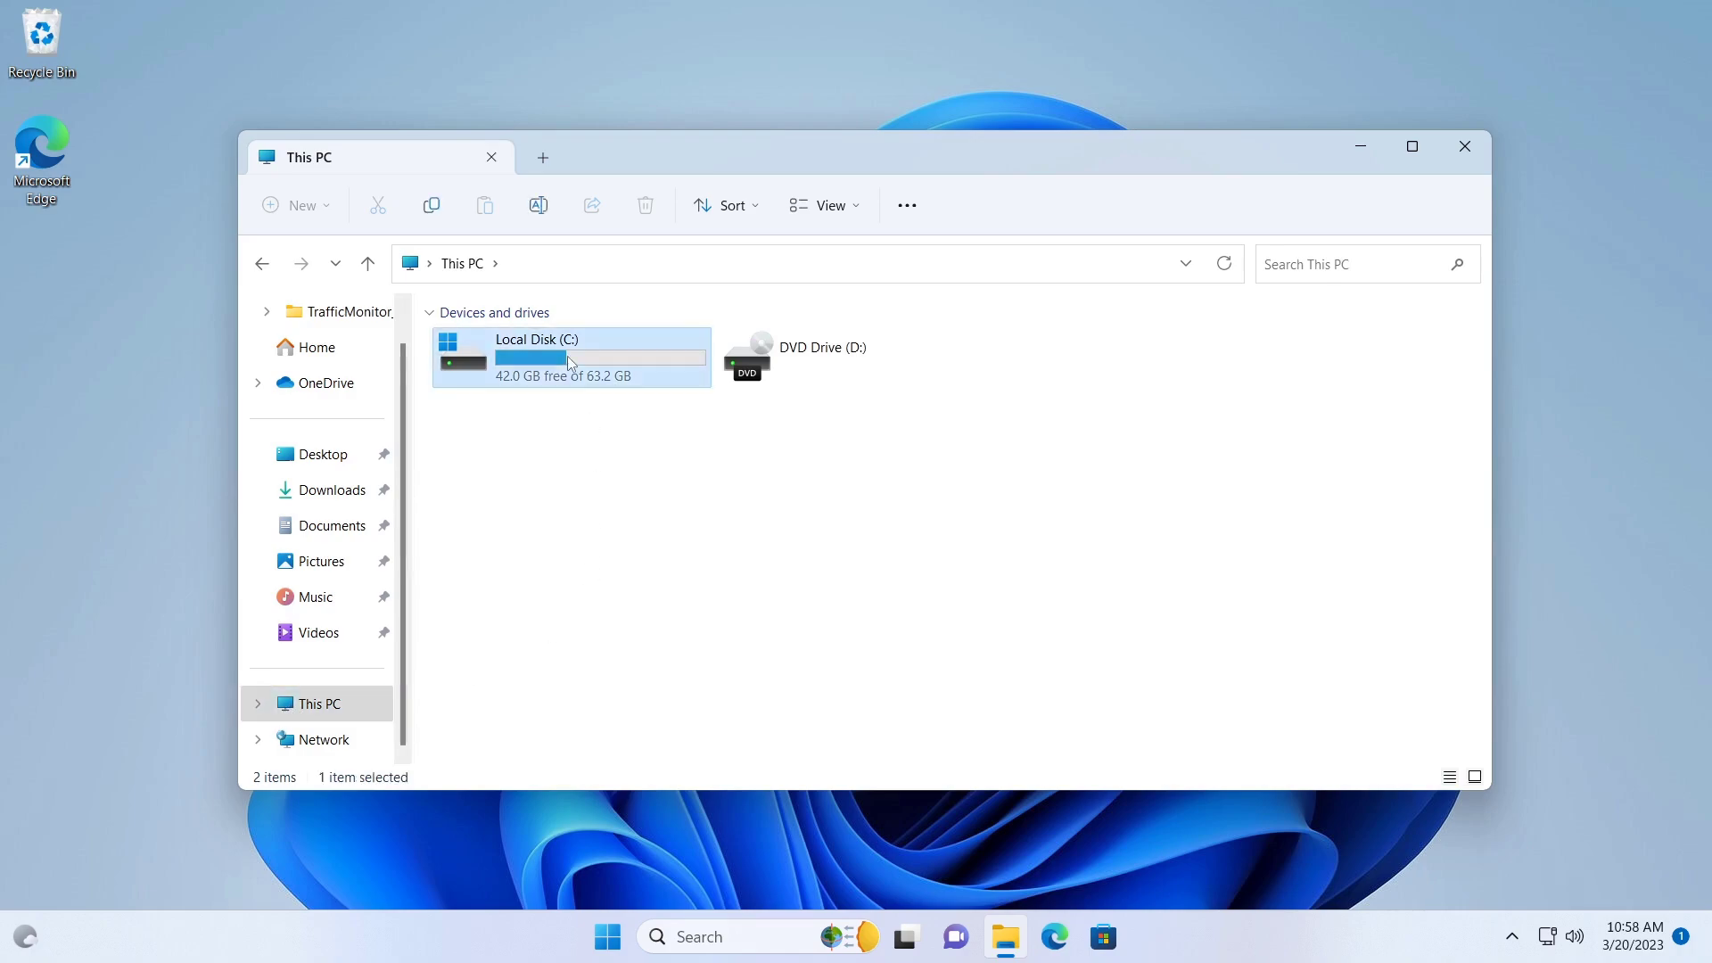
pyautogui.doubleClick(533, 383)
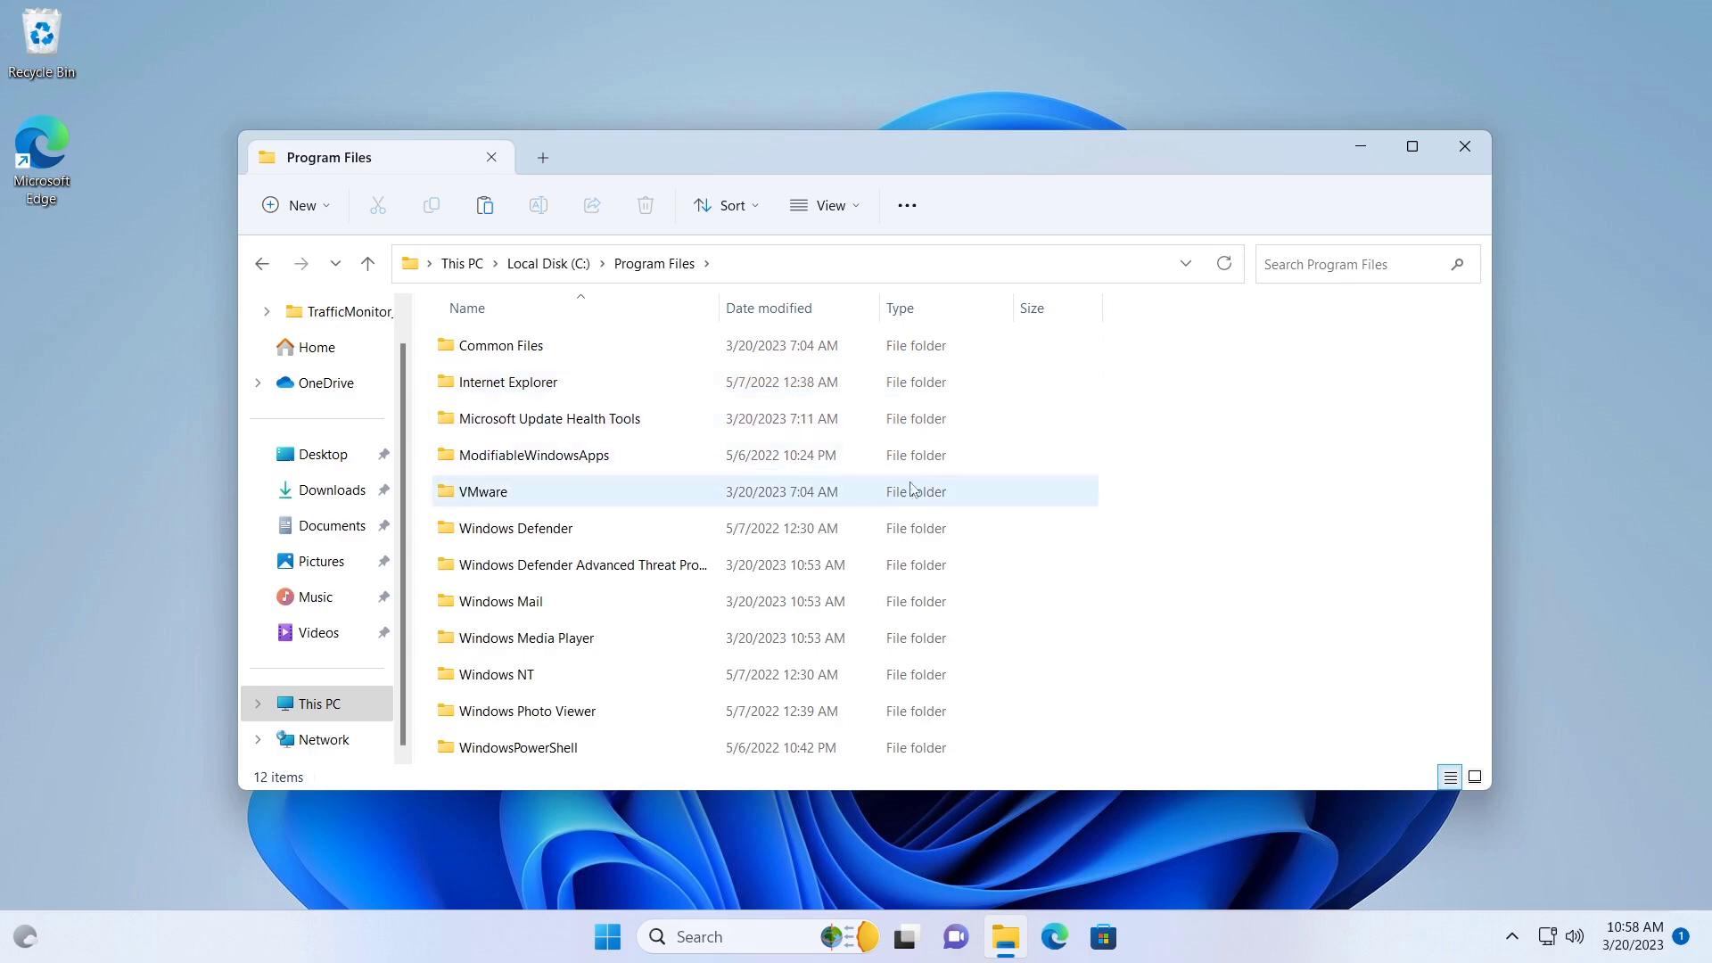
pyautogui.rightClick(1122, 409)
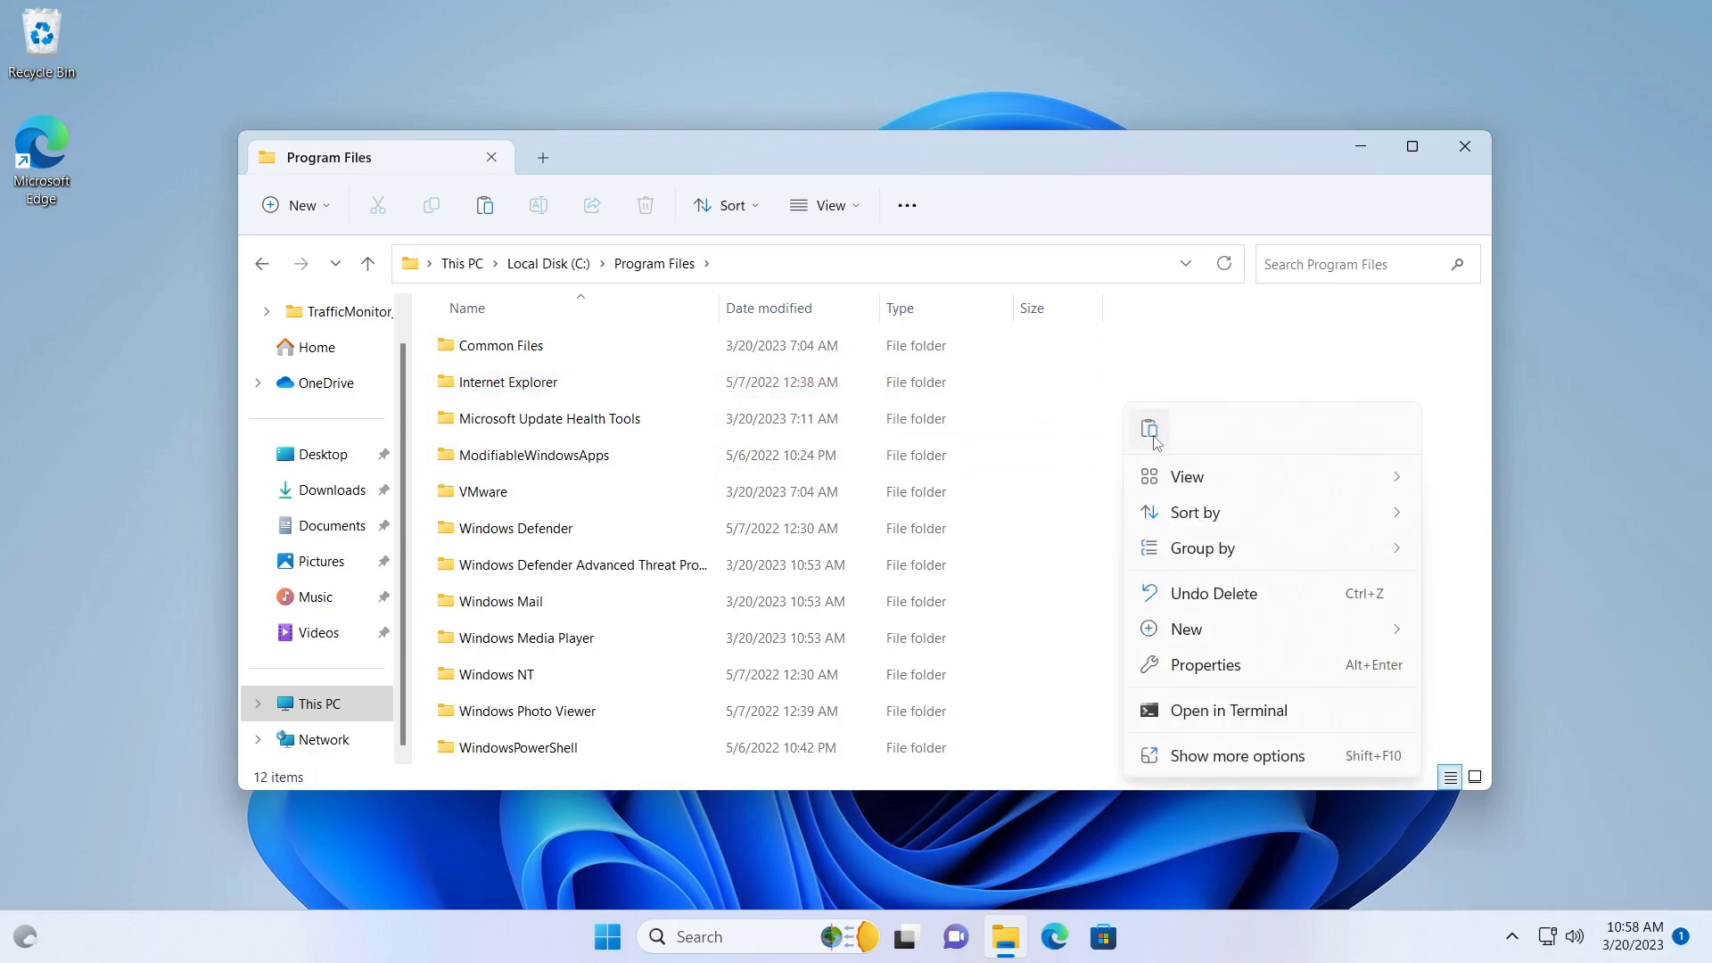
pyautogui.click(1154, 434)
# - Approve the move, then run Program Files\TrafficMonitor\TrafficMonitor.exe with administrator approval
pyautogui.click(794, 365)
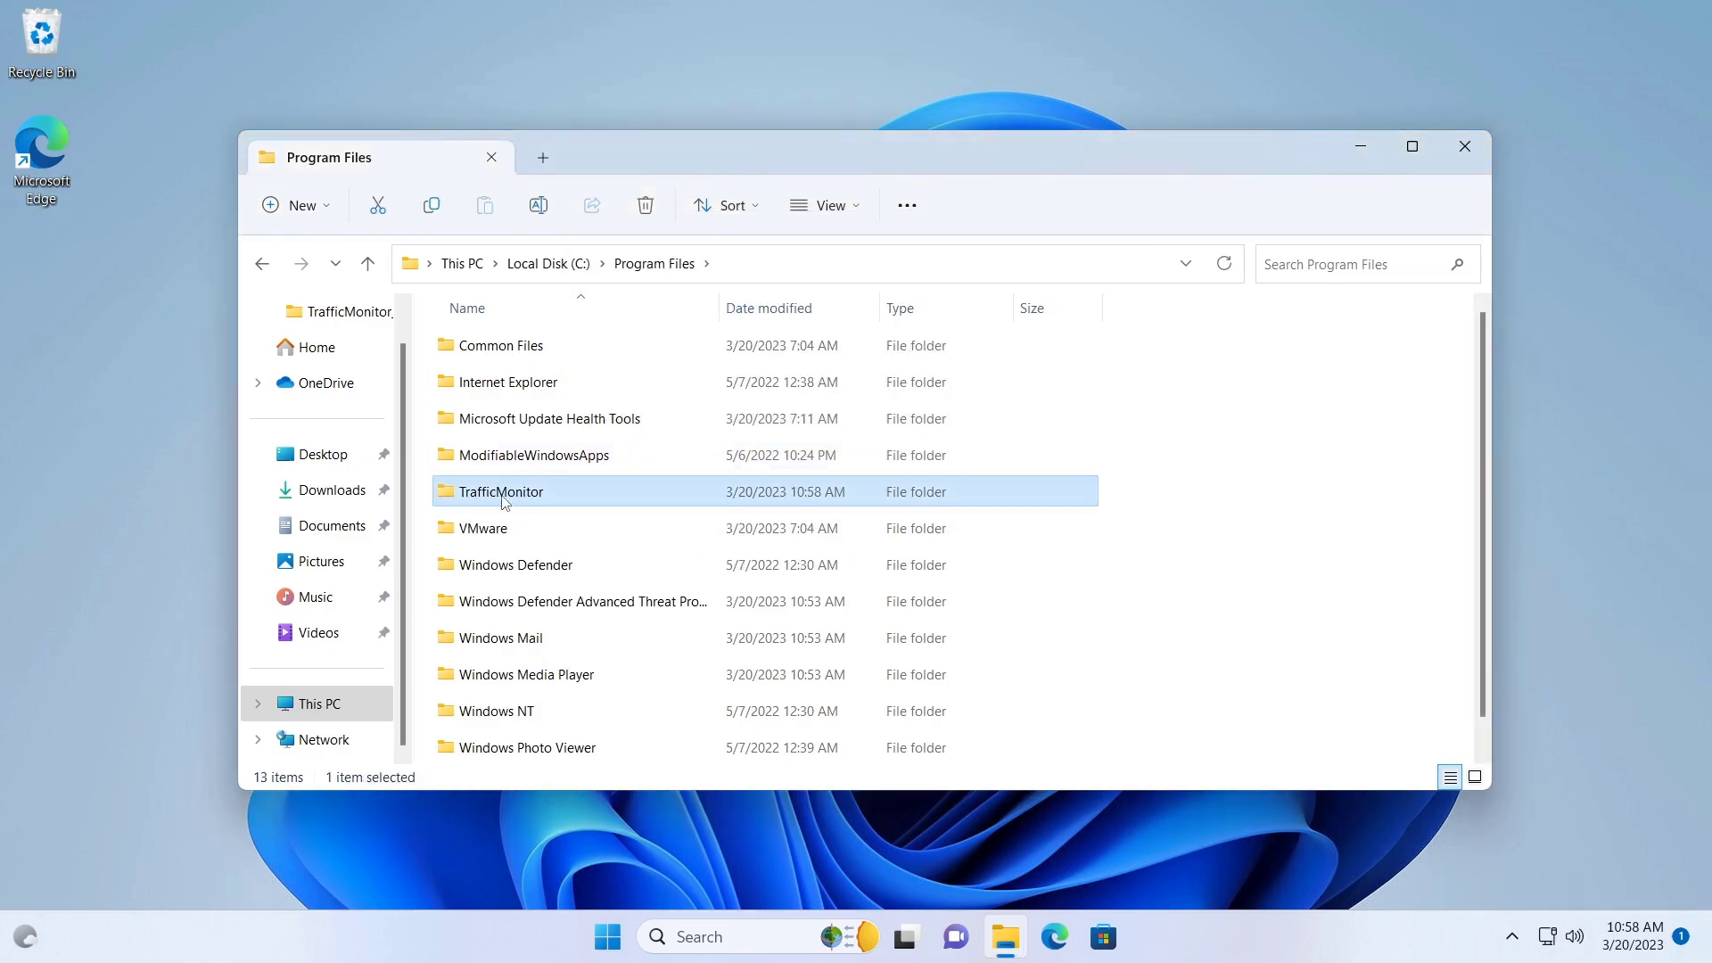
pyautogui.doubleClick(505, 496)
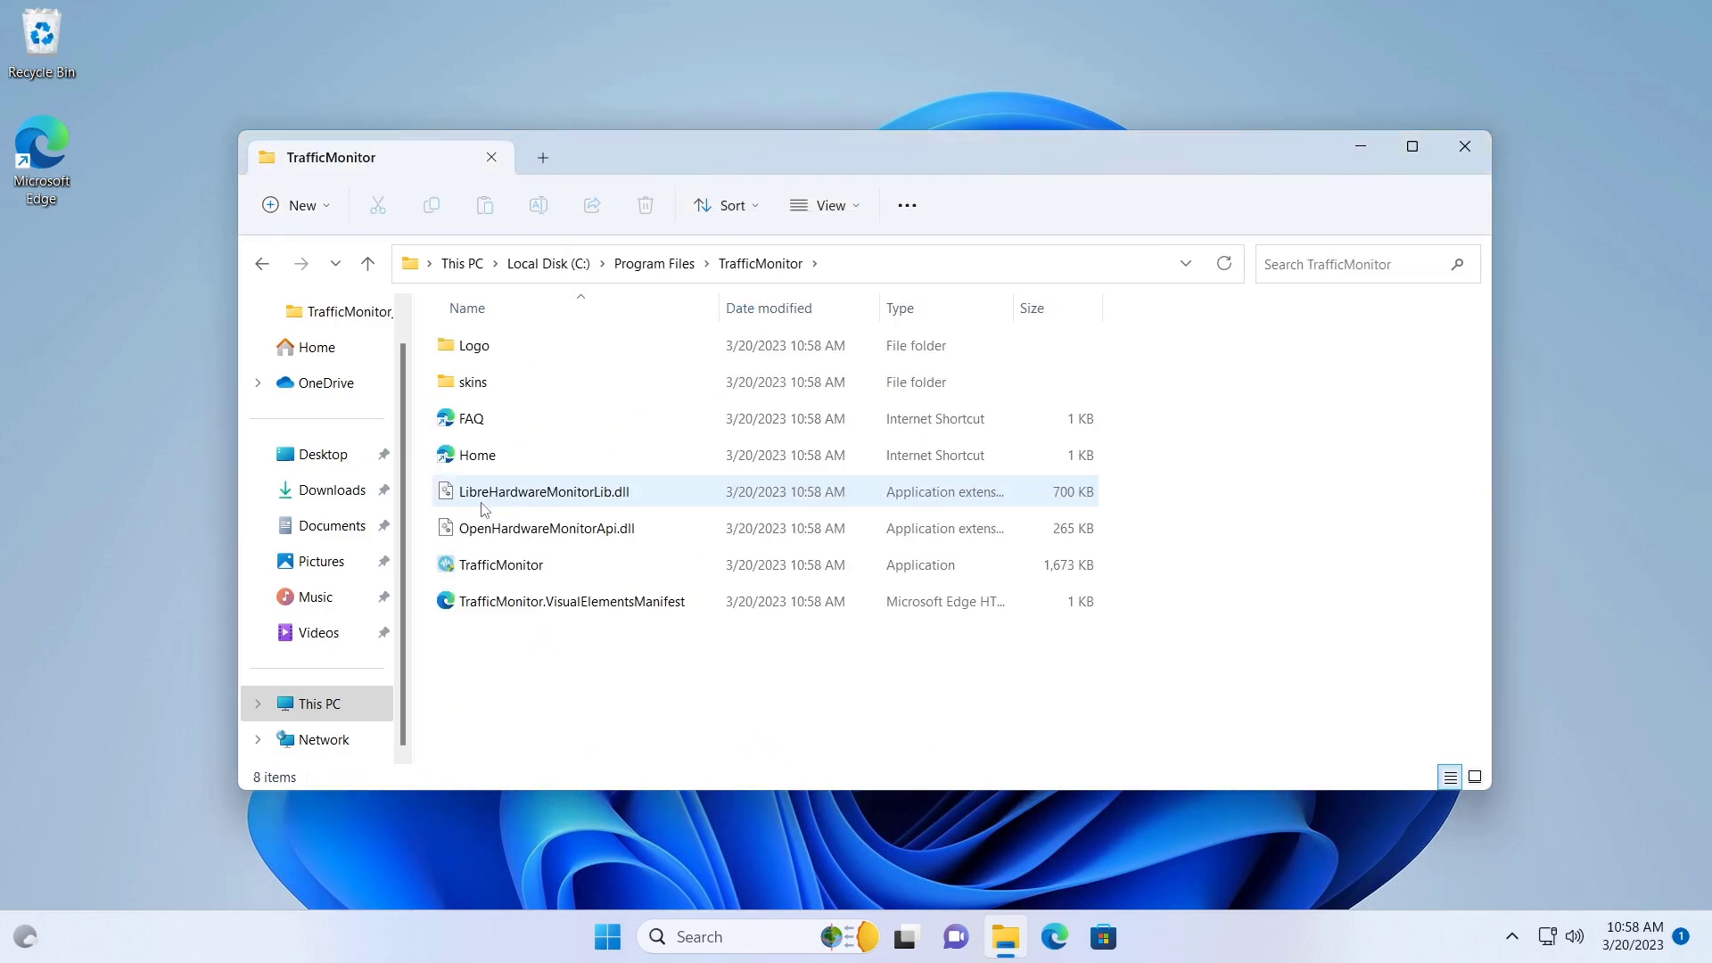
pyautogui.doubleClick(502, 580)
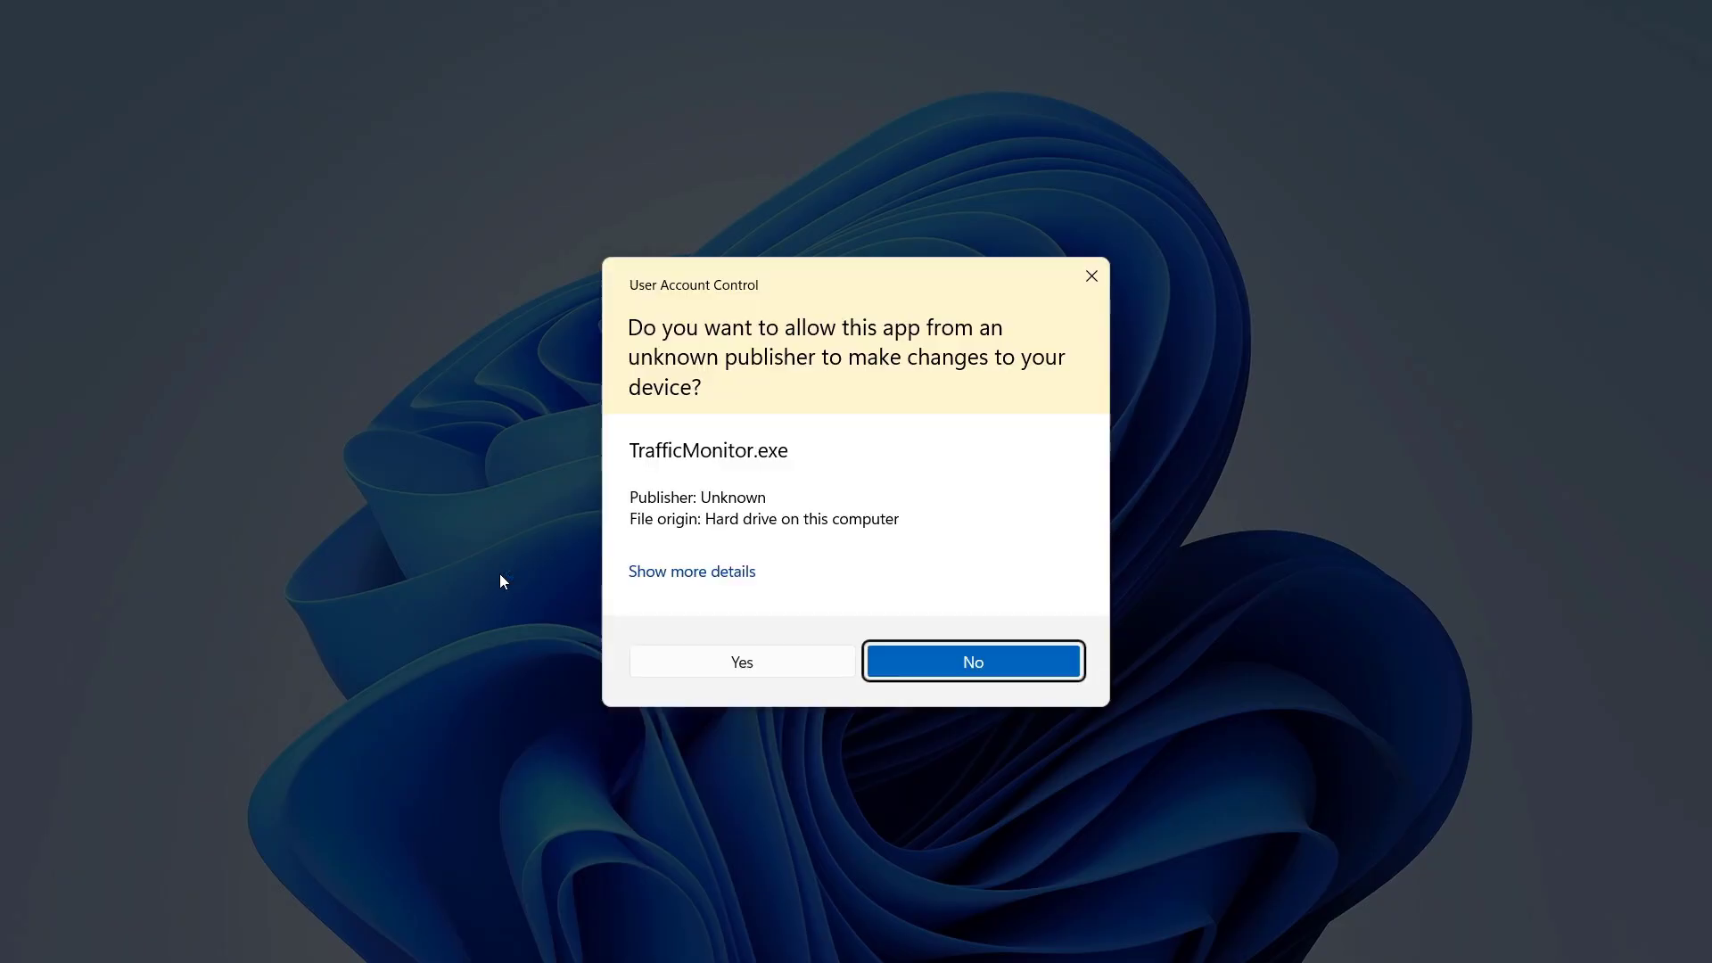
pyautogui.click(745, 664)
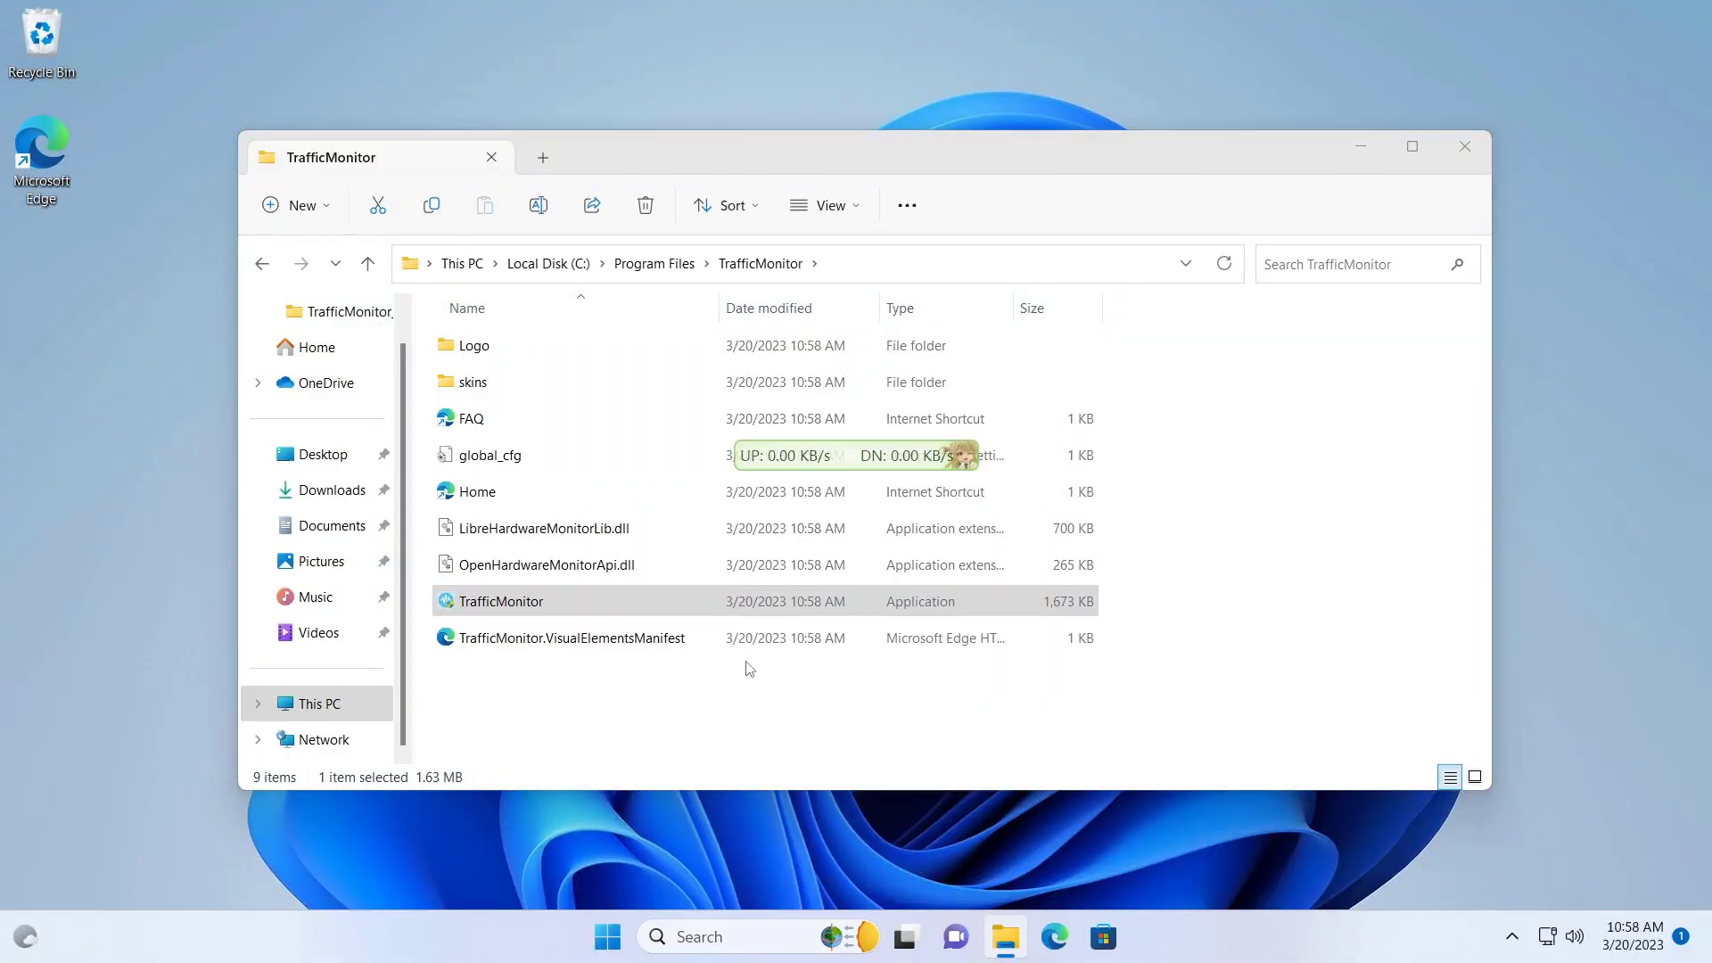
# - Close File Explorer and enable Show Taskbar Window from the floating speed widget's menu
pyautogui.click(1463, 150)
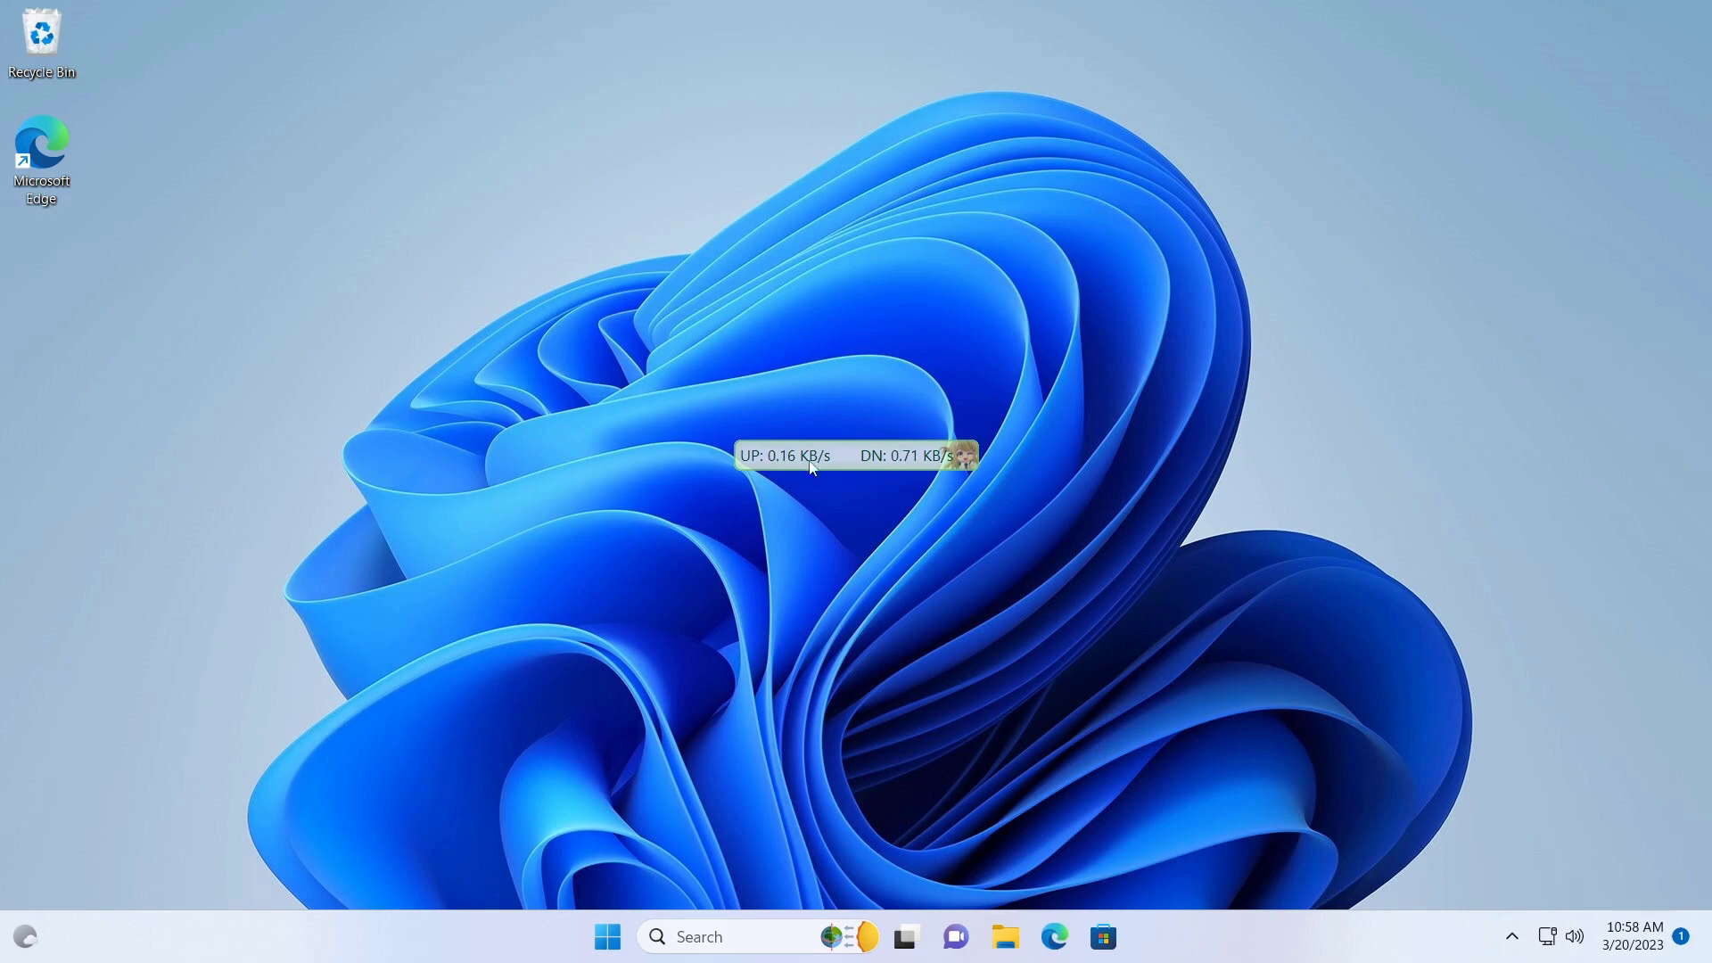
pyautogui.moveTo(889, 468)
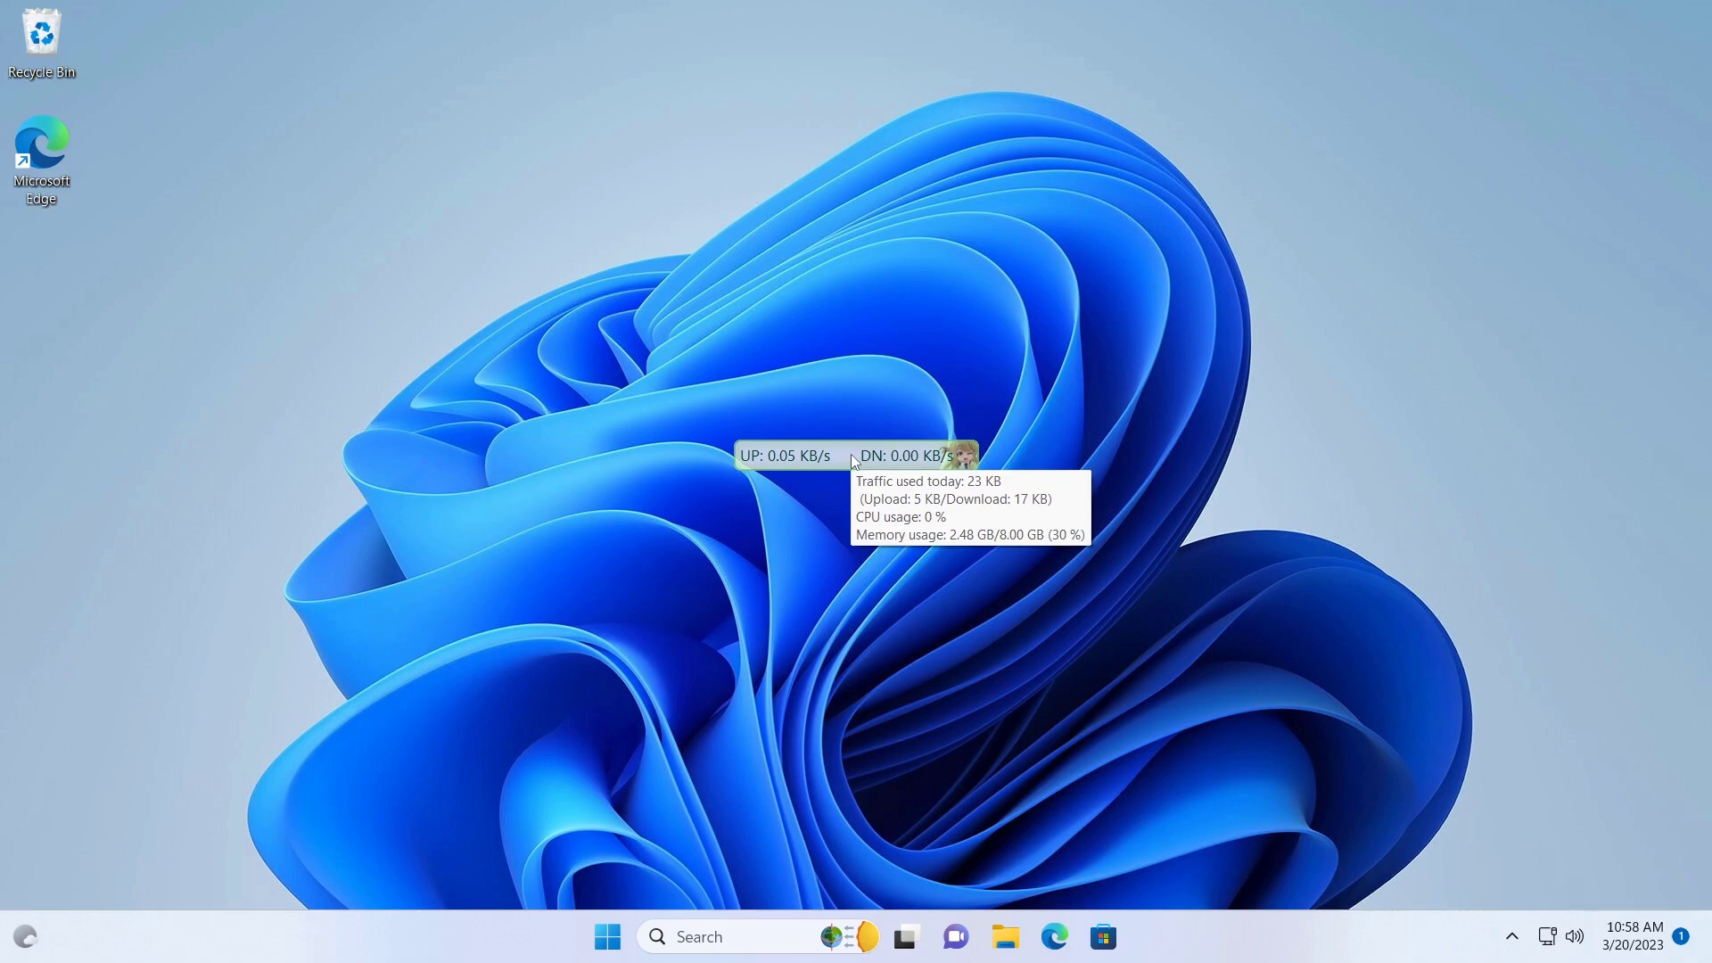
pyautogui.rightClick(851, 453)
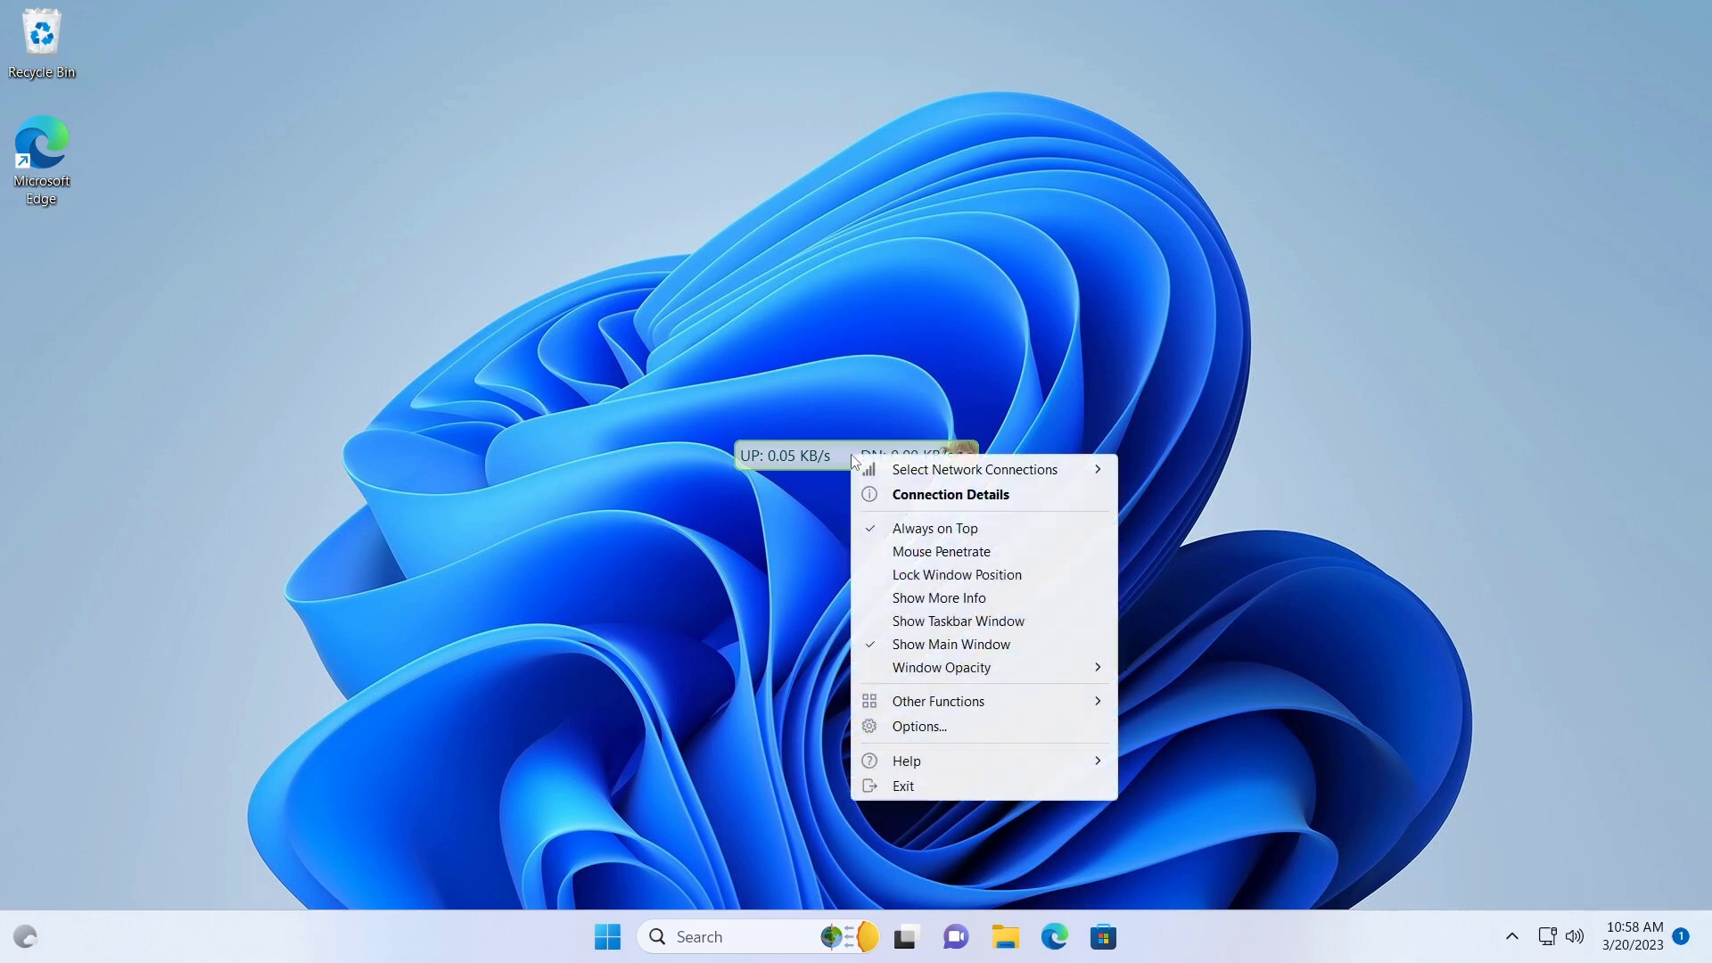
pyautogui.click(895, 630)
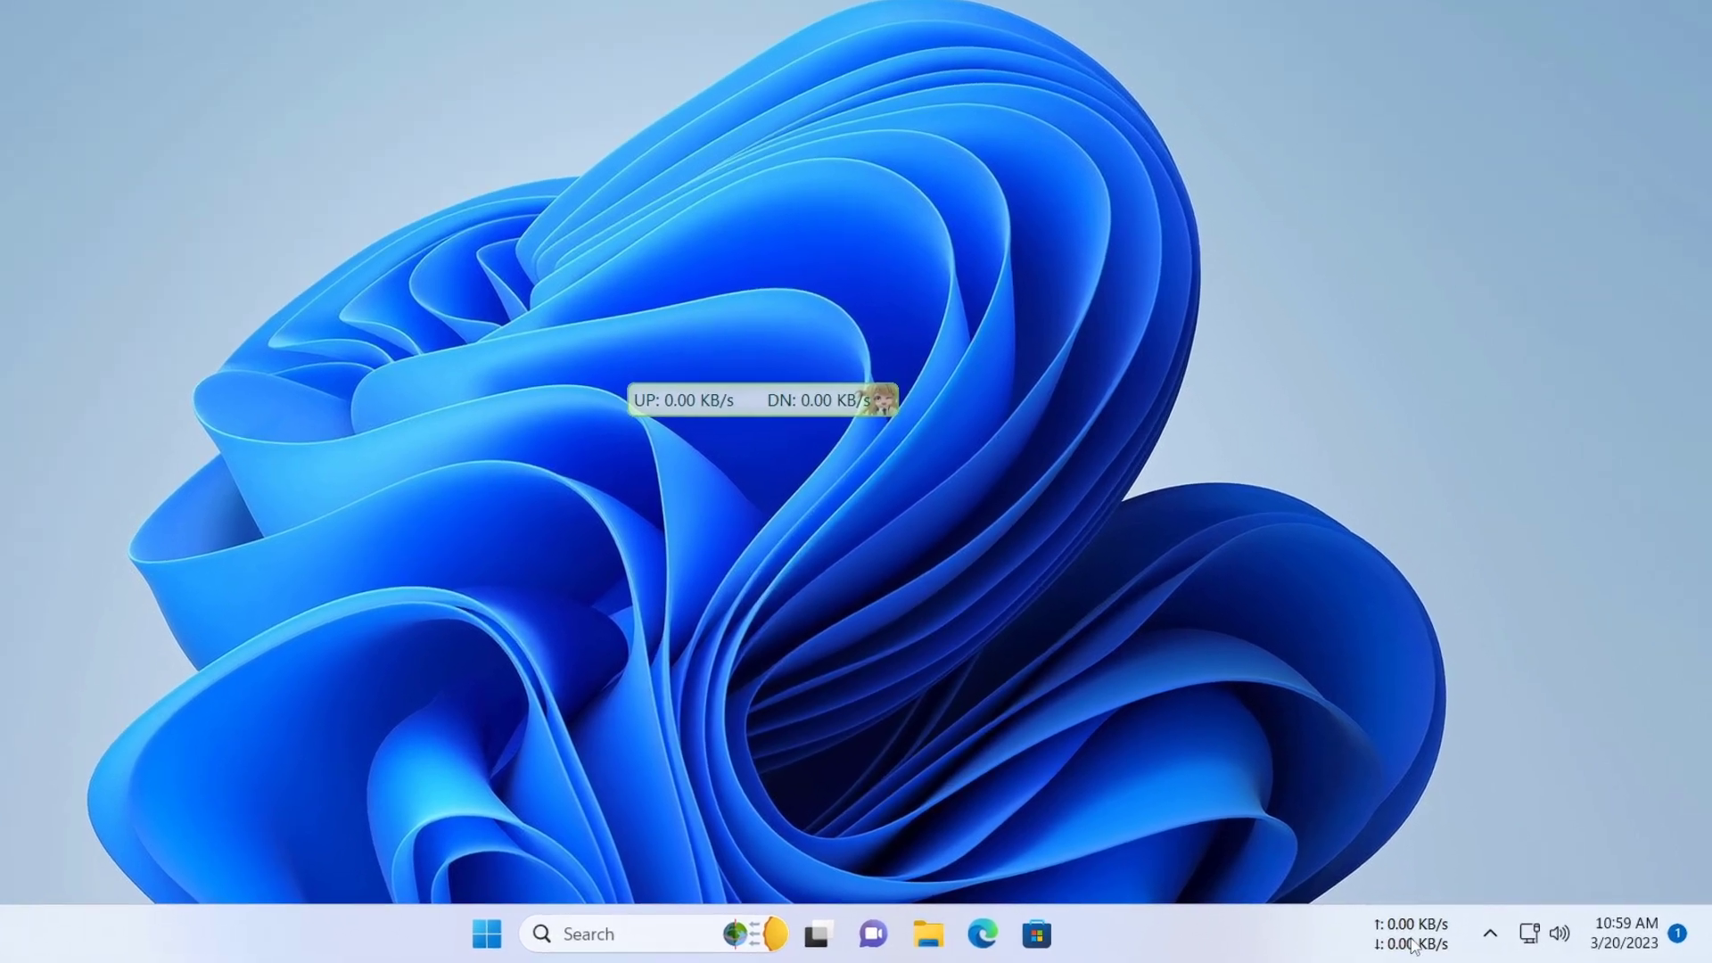
# - Uncheck Show Main Window to hide the floating desktop speed widget
pyautogui.moveTo(1413, 945)
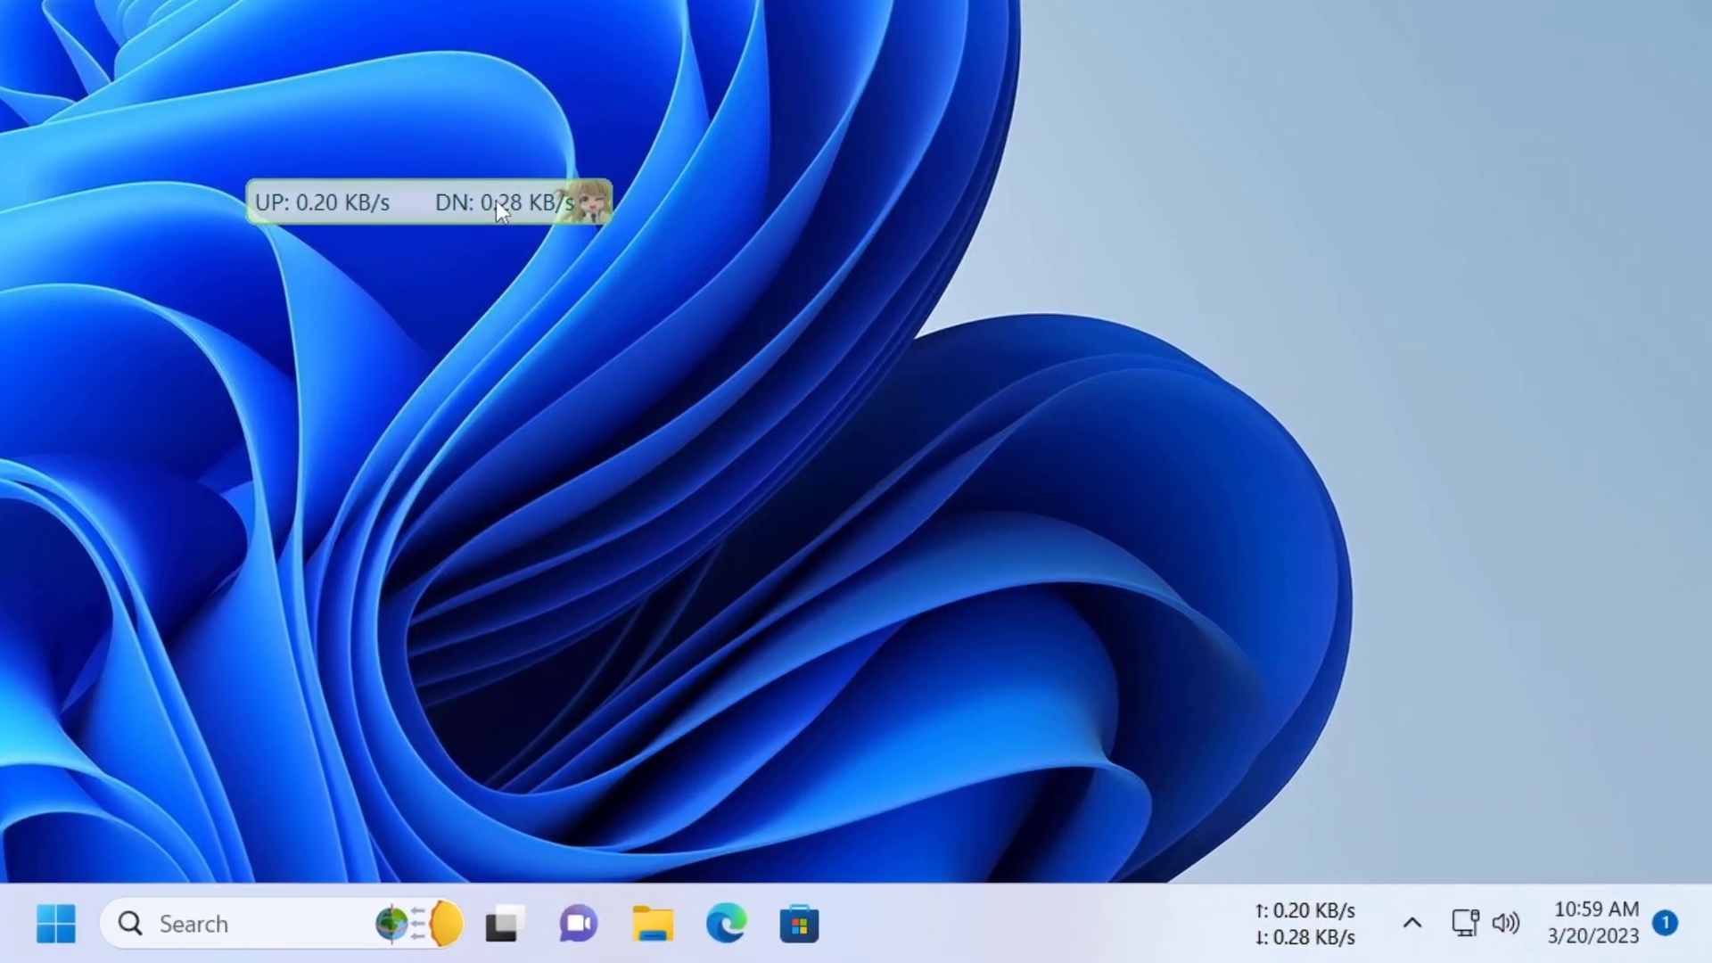
pyautogui.moveTo(542, 246)
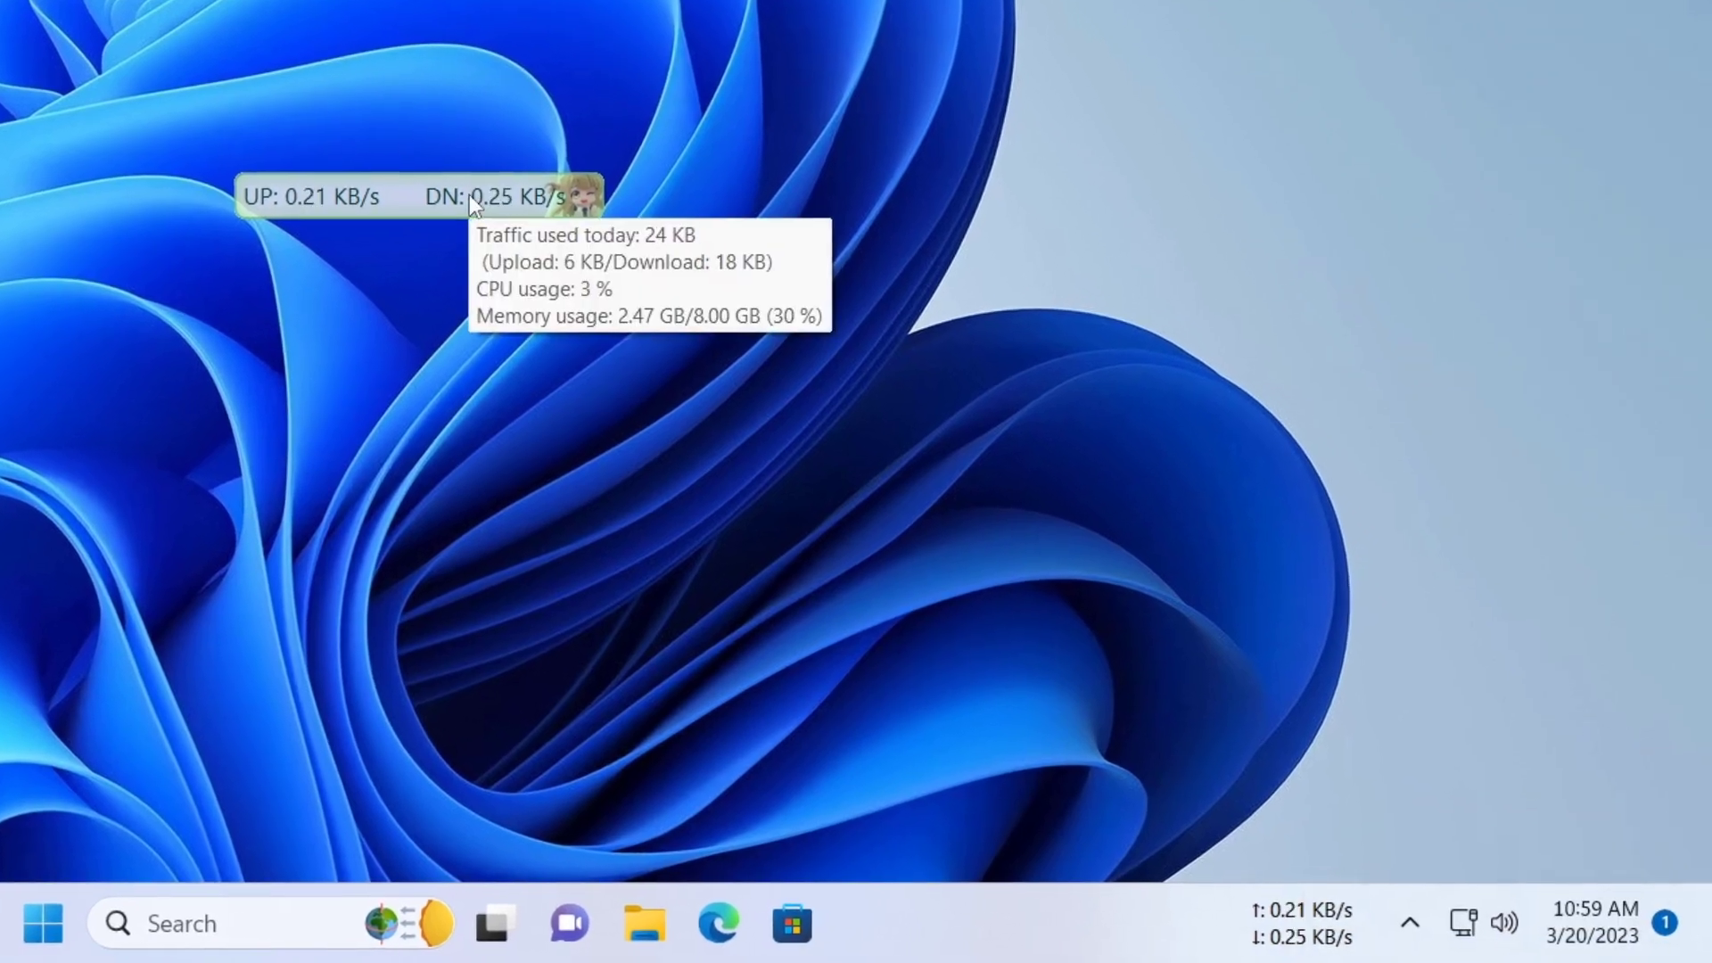
pyautogui.rightClick(469, 194)
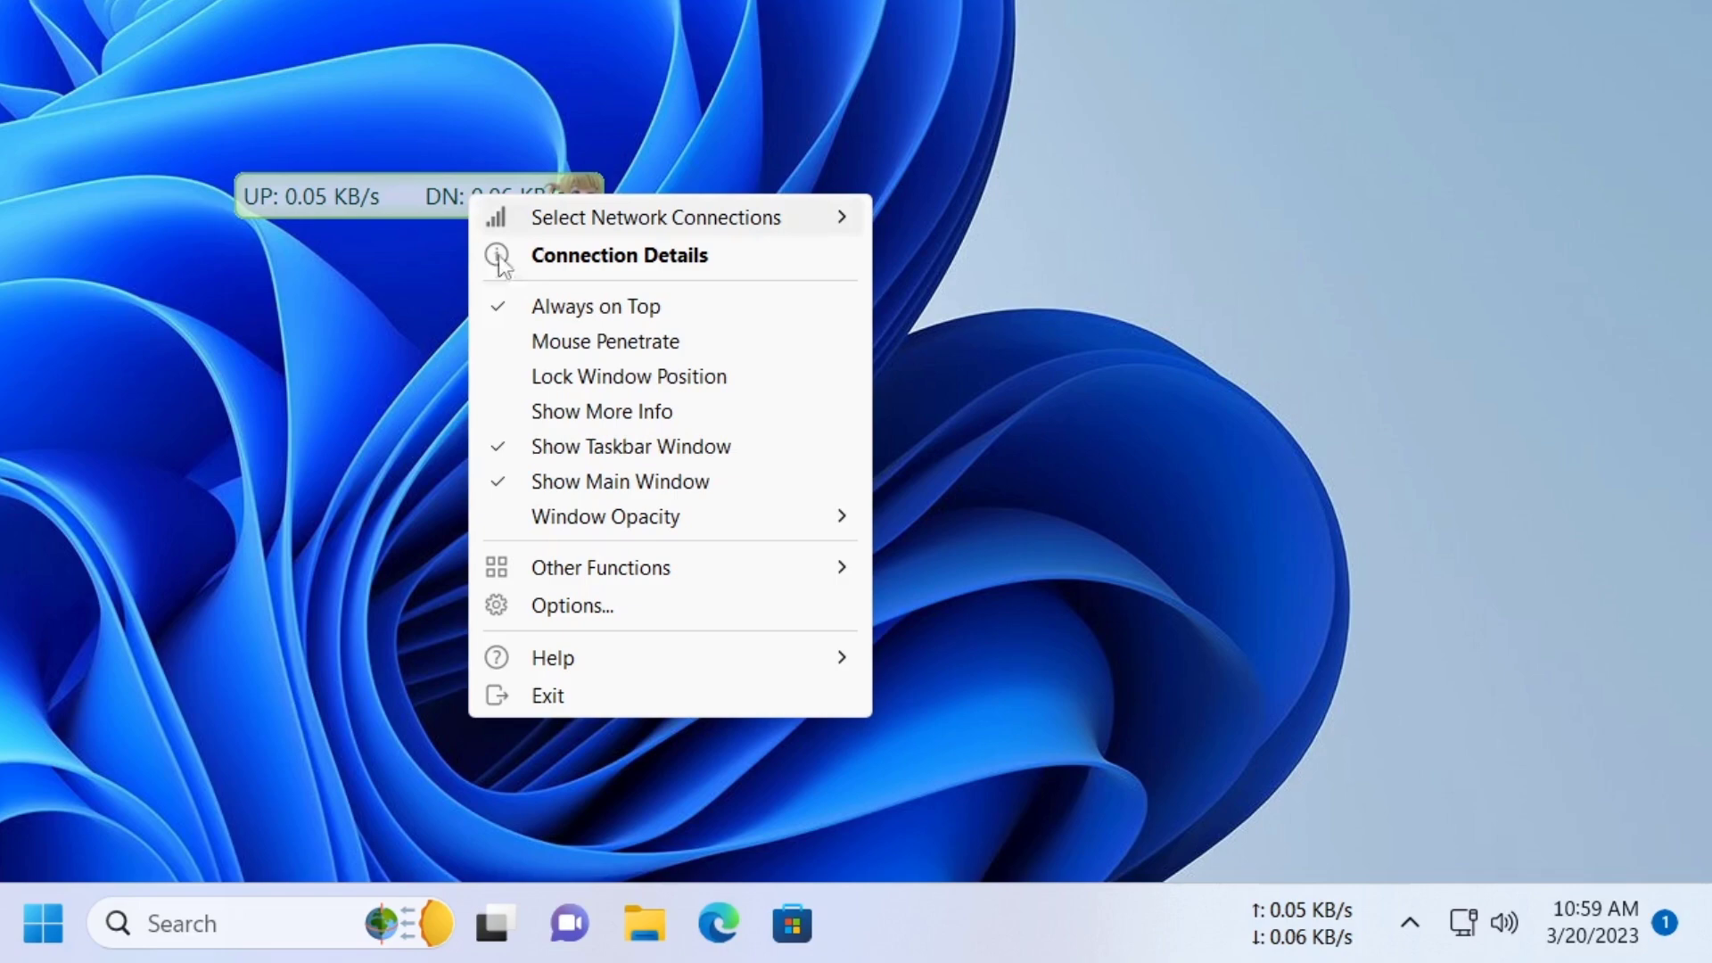
pyautogui.click(640, 488)
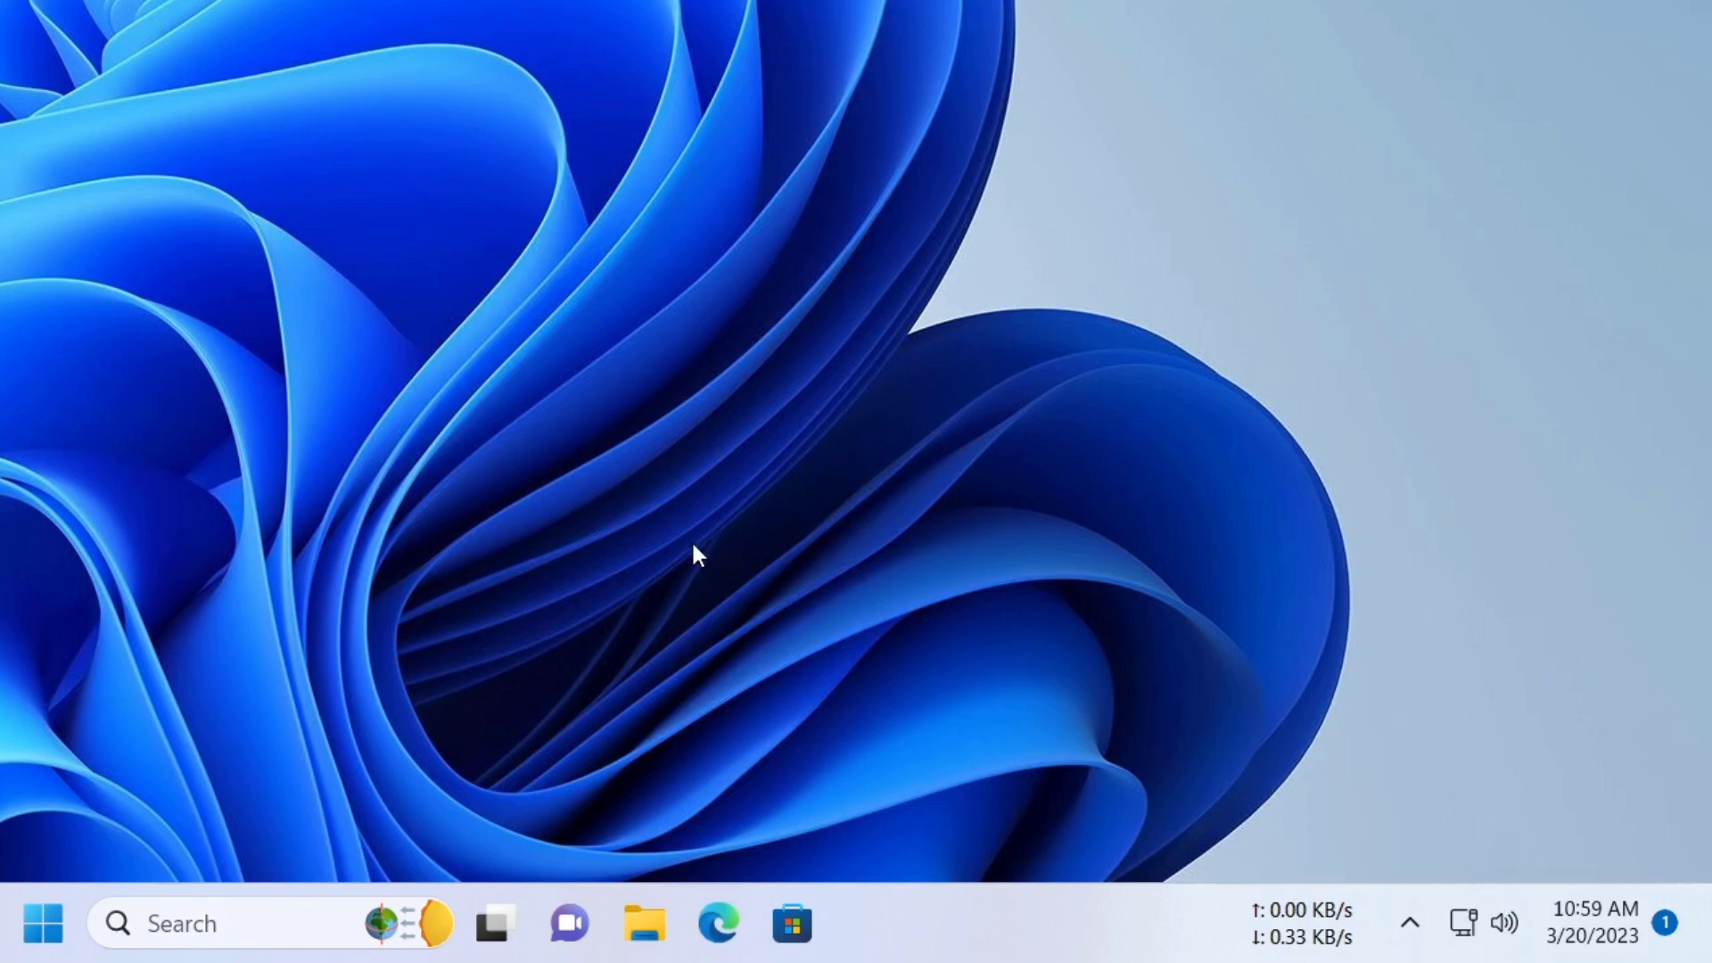
# - Set the taskbar readout to monitor the Intel(R) 82574L Gigabit Network Connection
pyautogui.moveTo(1312, 919)
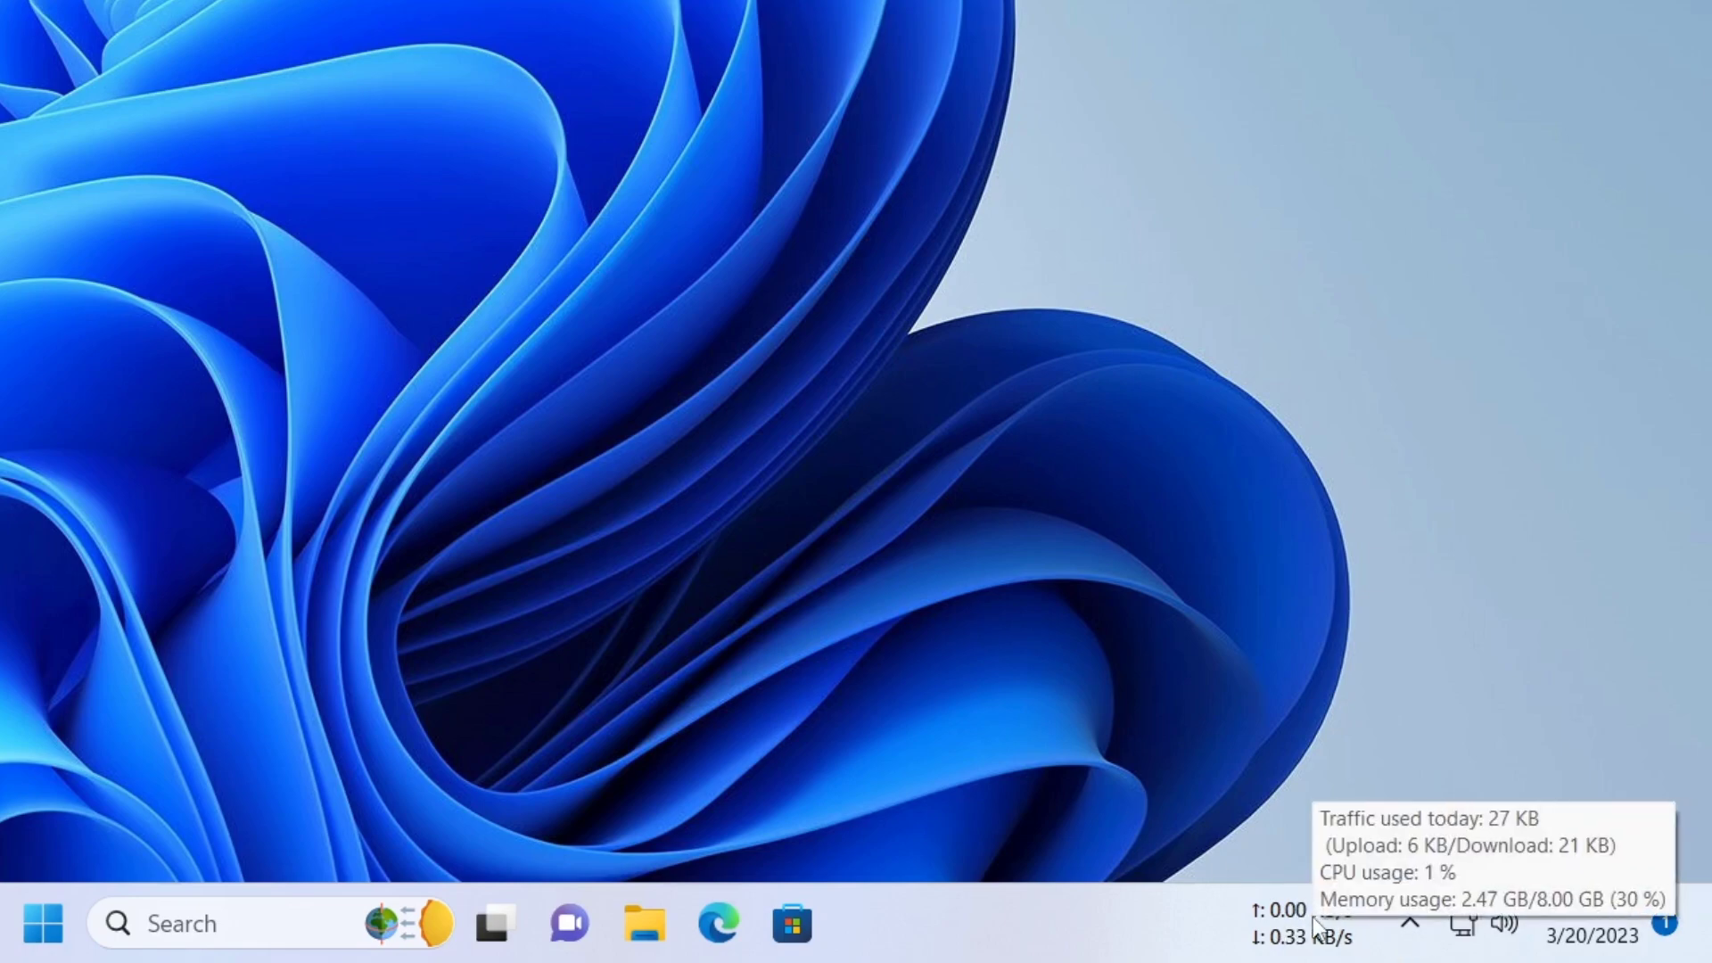
pyautogui.rightClick(1312, 916)
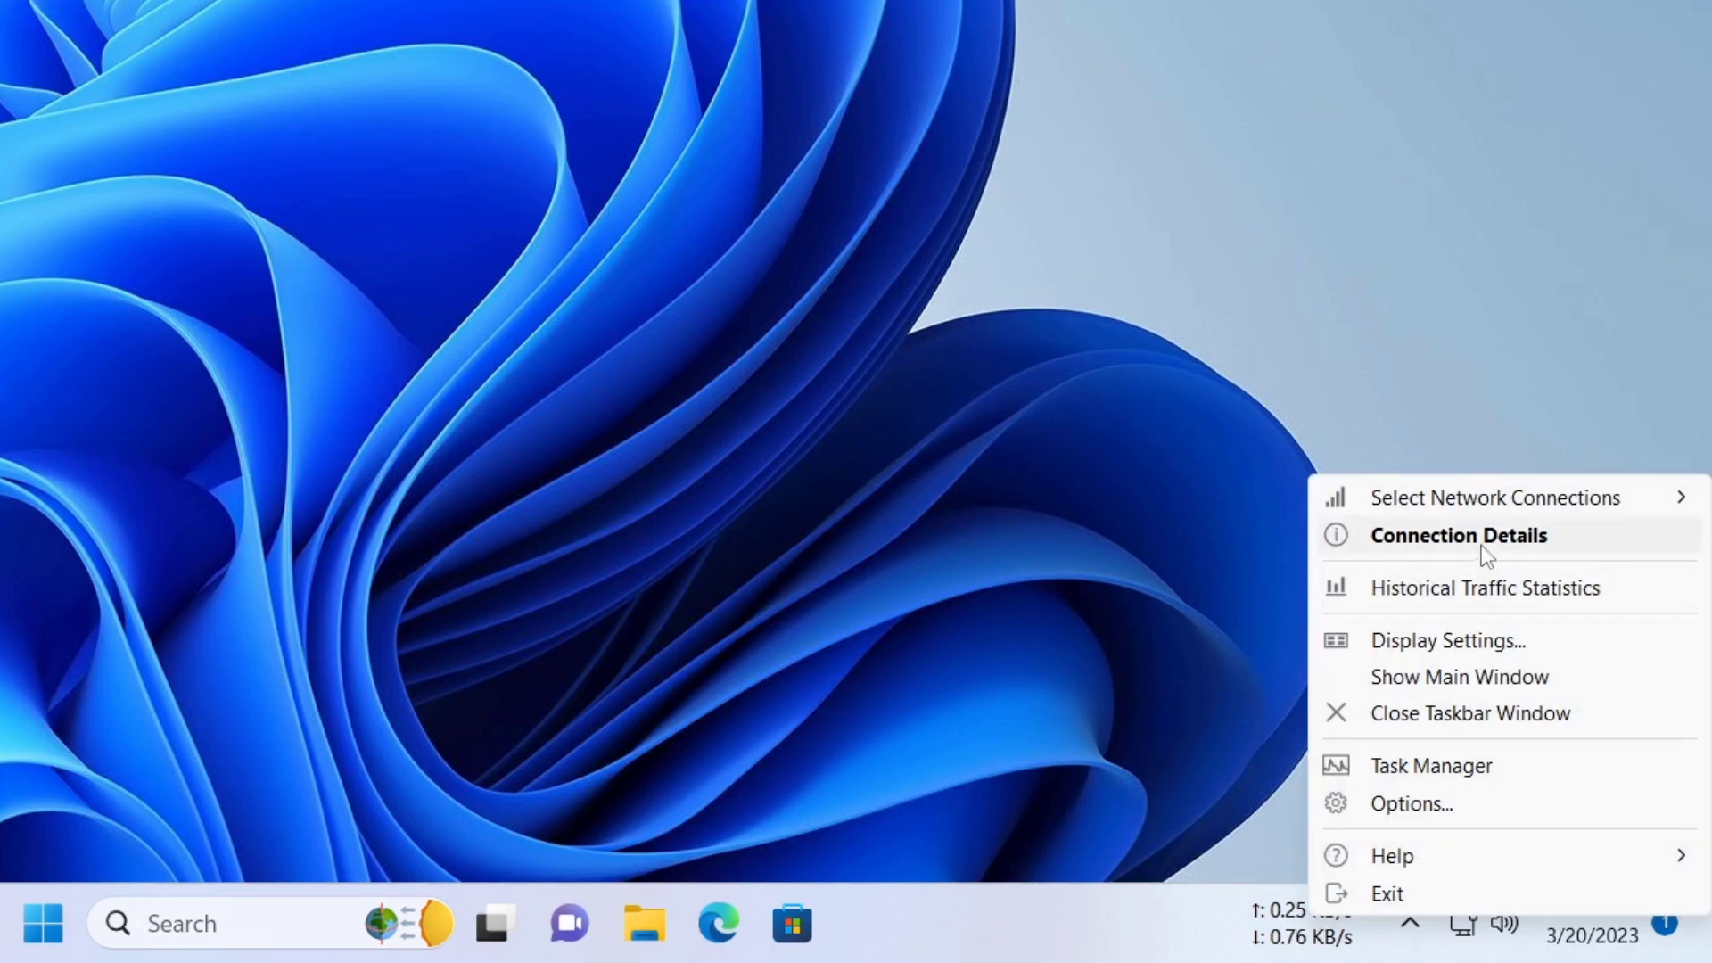
pyautogui.moveTo(1537, 505)
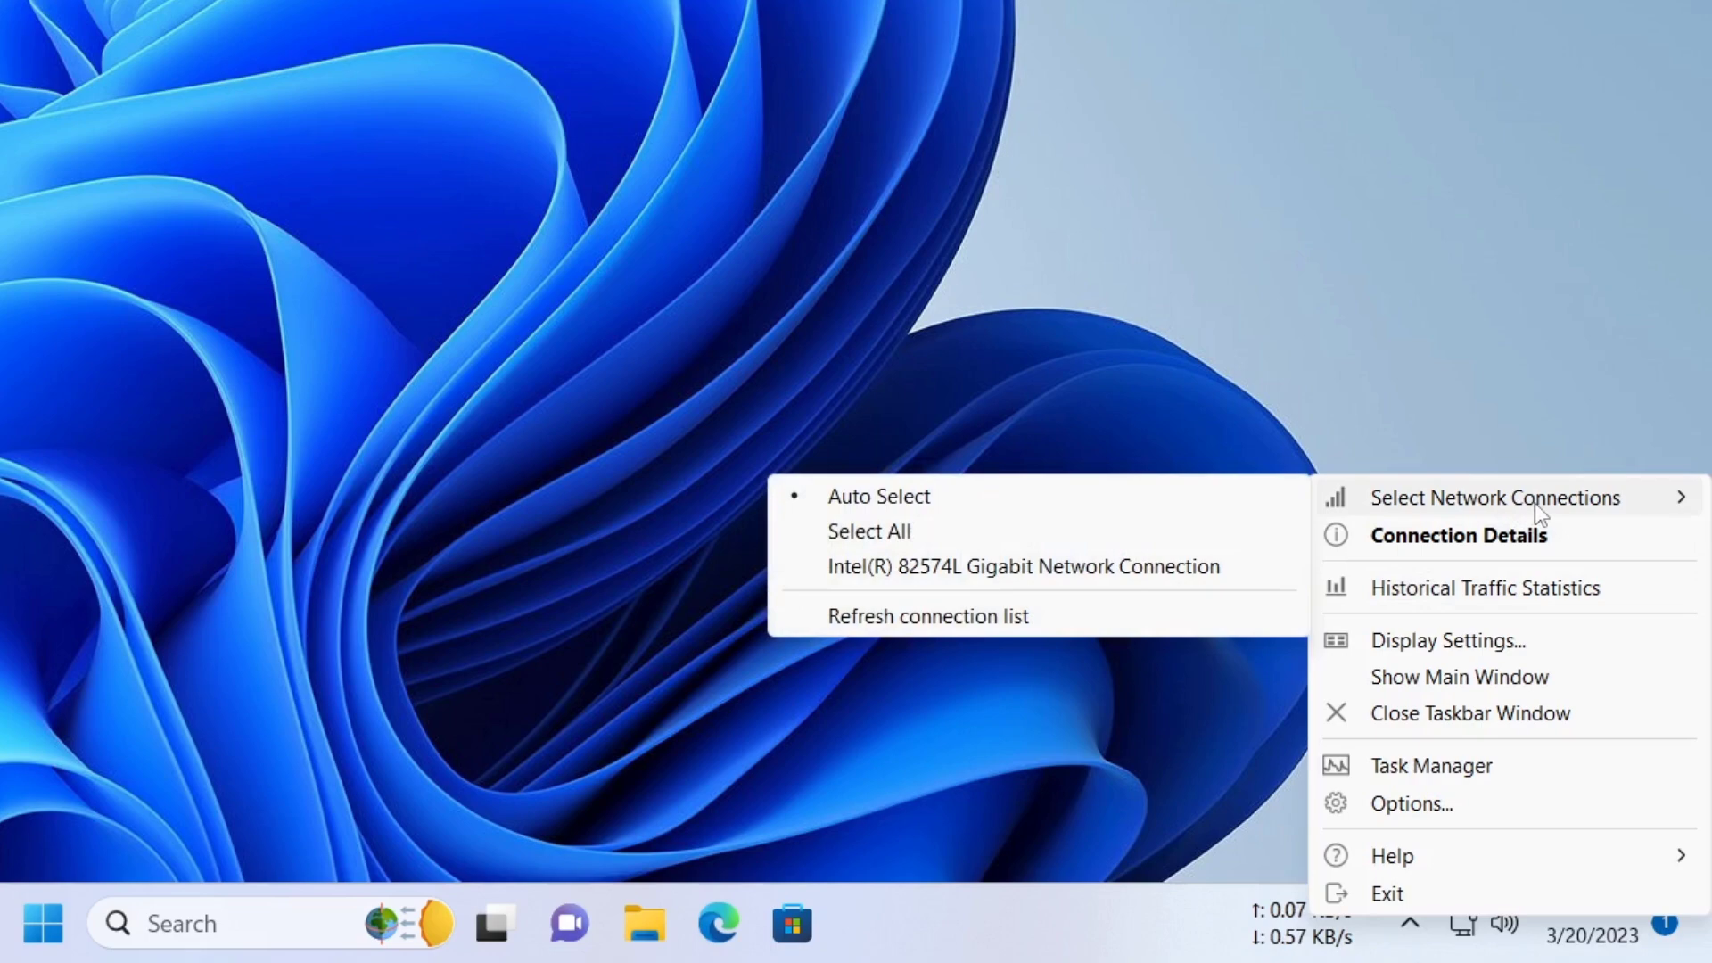
pyautogui.click(930, 574)
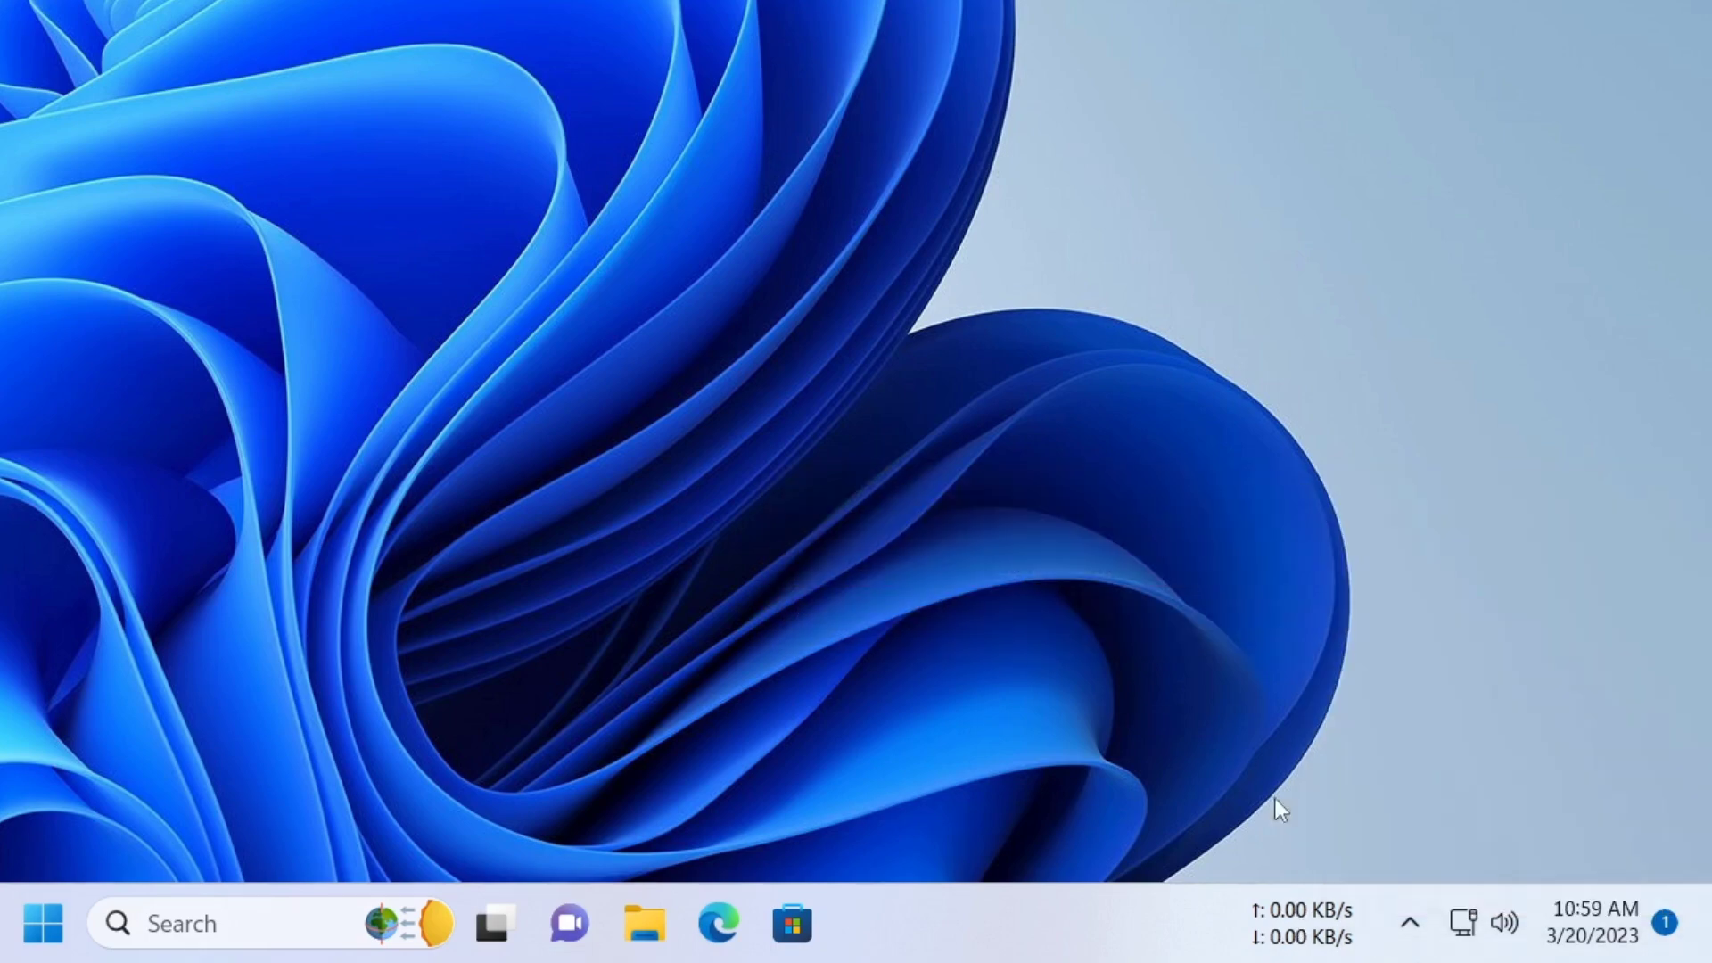
# - Check Auto run when Windows starts under Options > General Settings, then Apply and OK
pyautogui.rightClick(1302, 917)
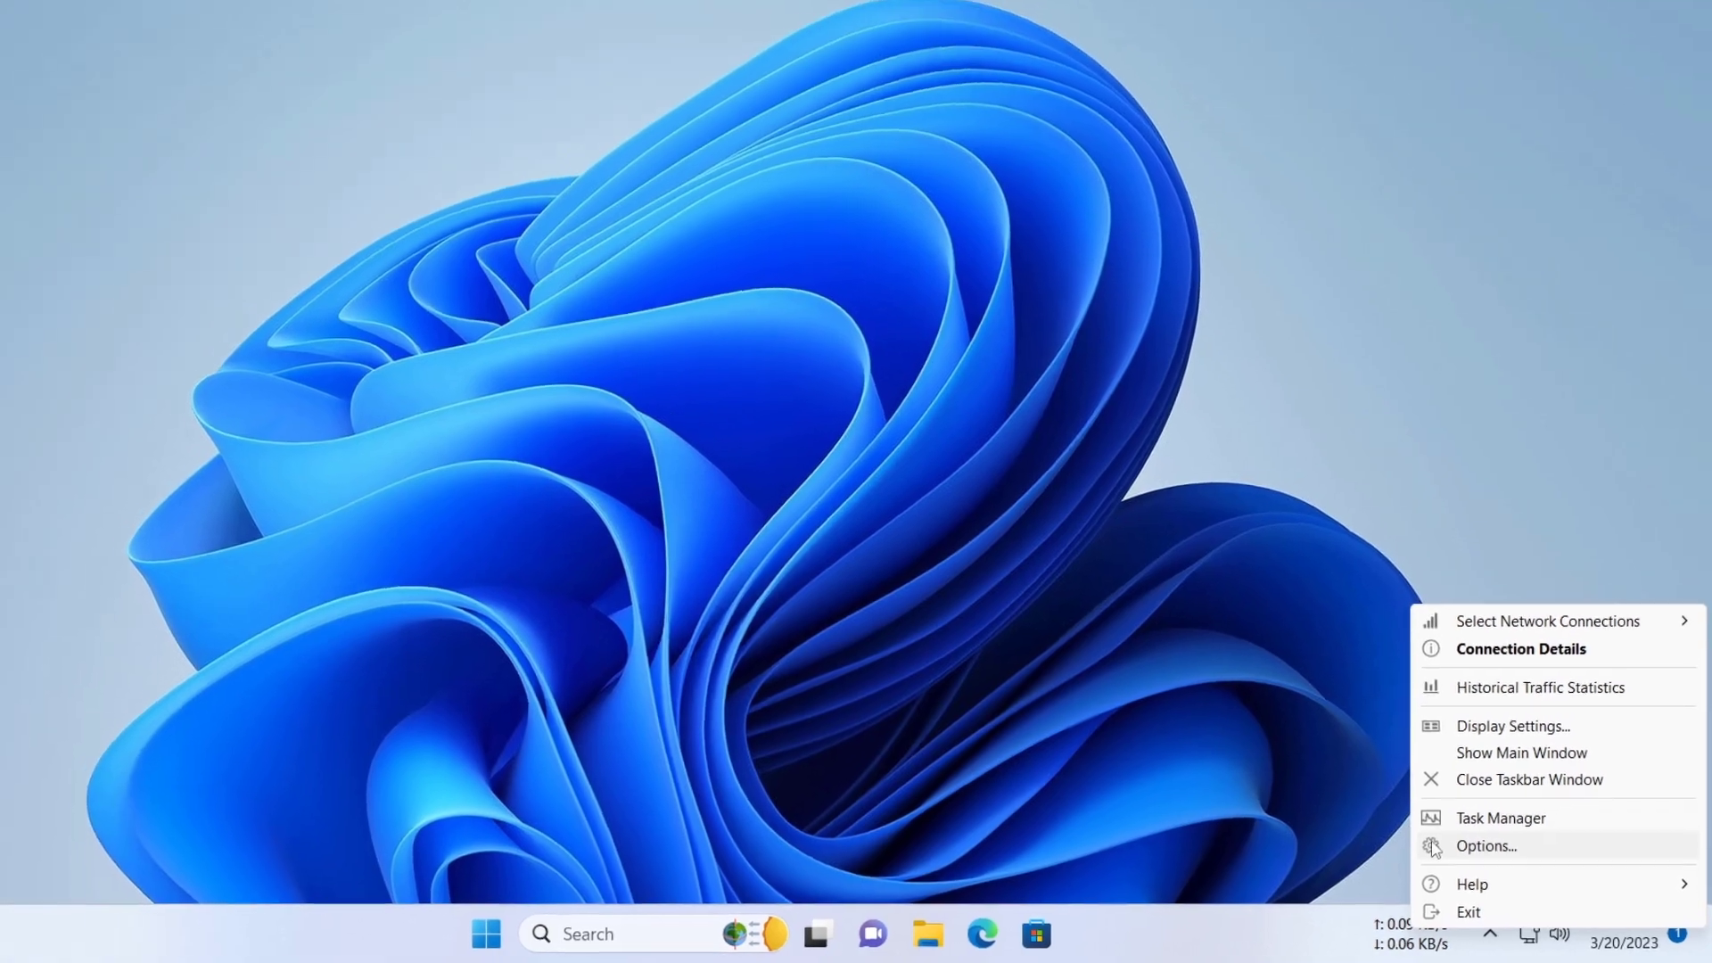
pyautogui.click(1442, 822)
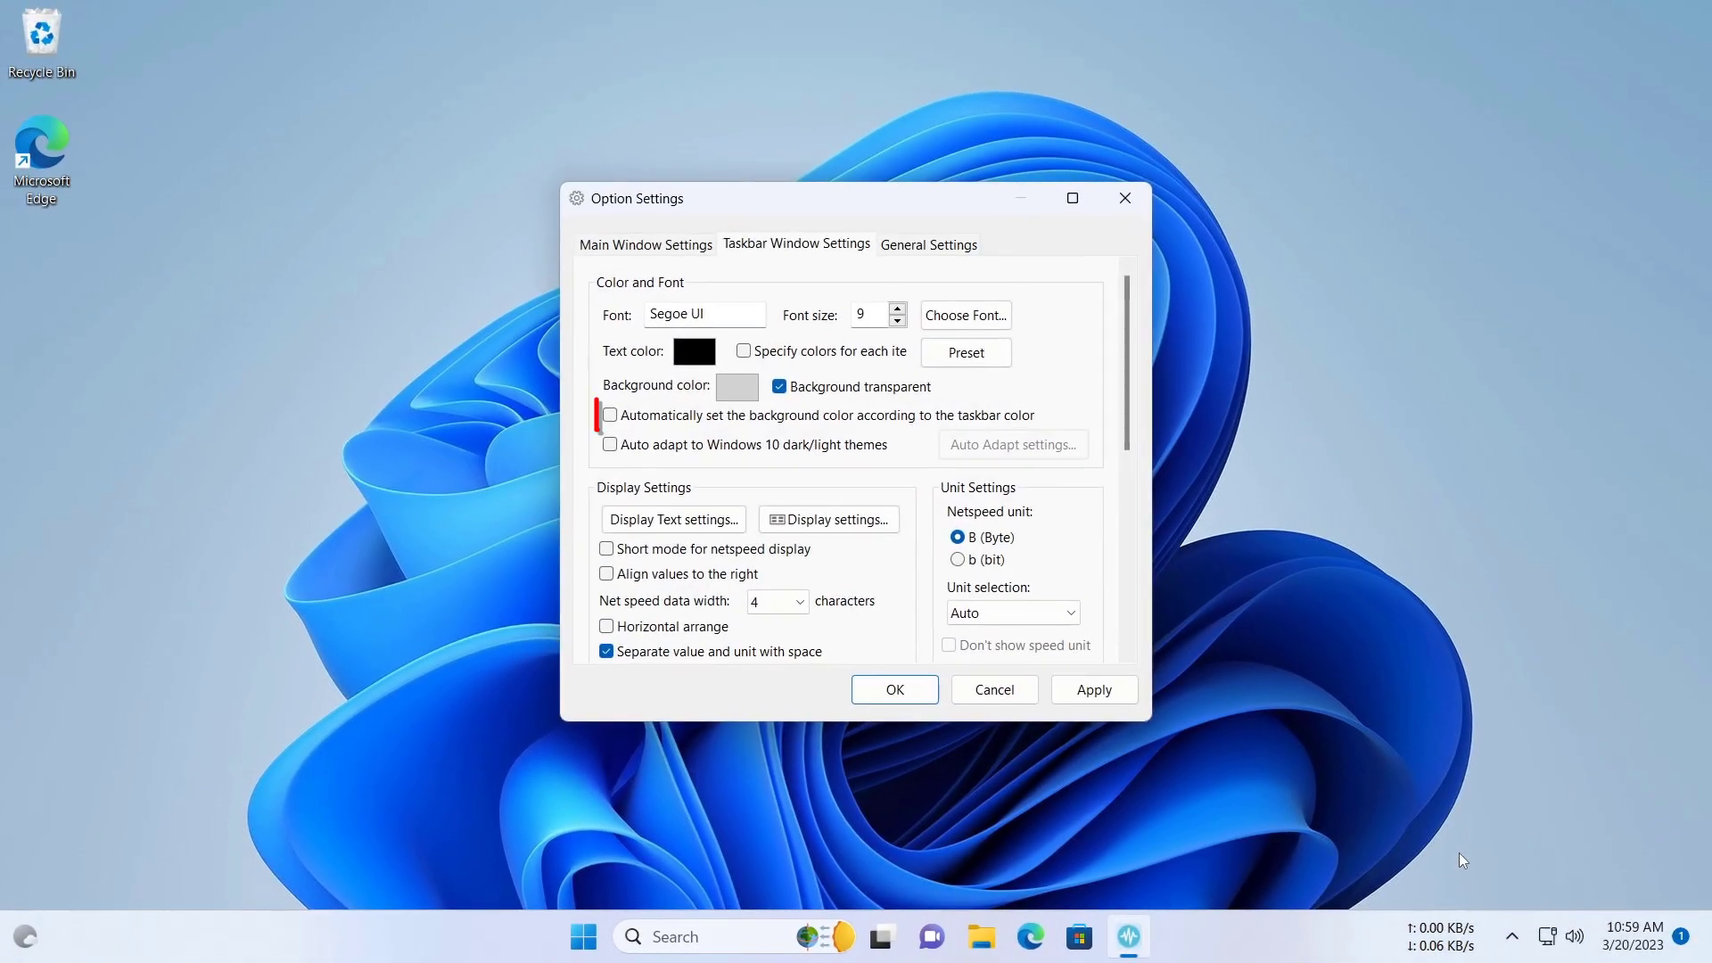
pyautogui.click(953, 250)
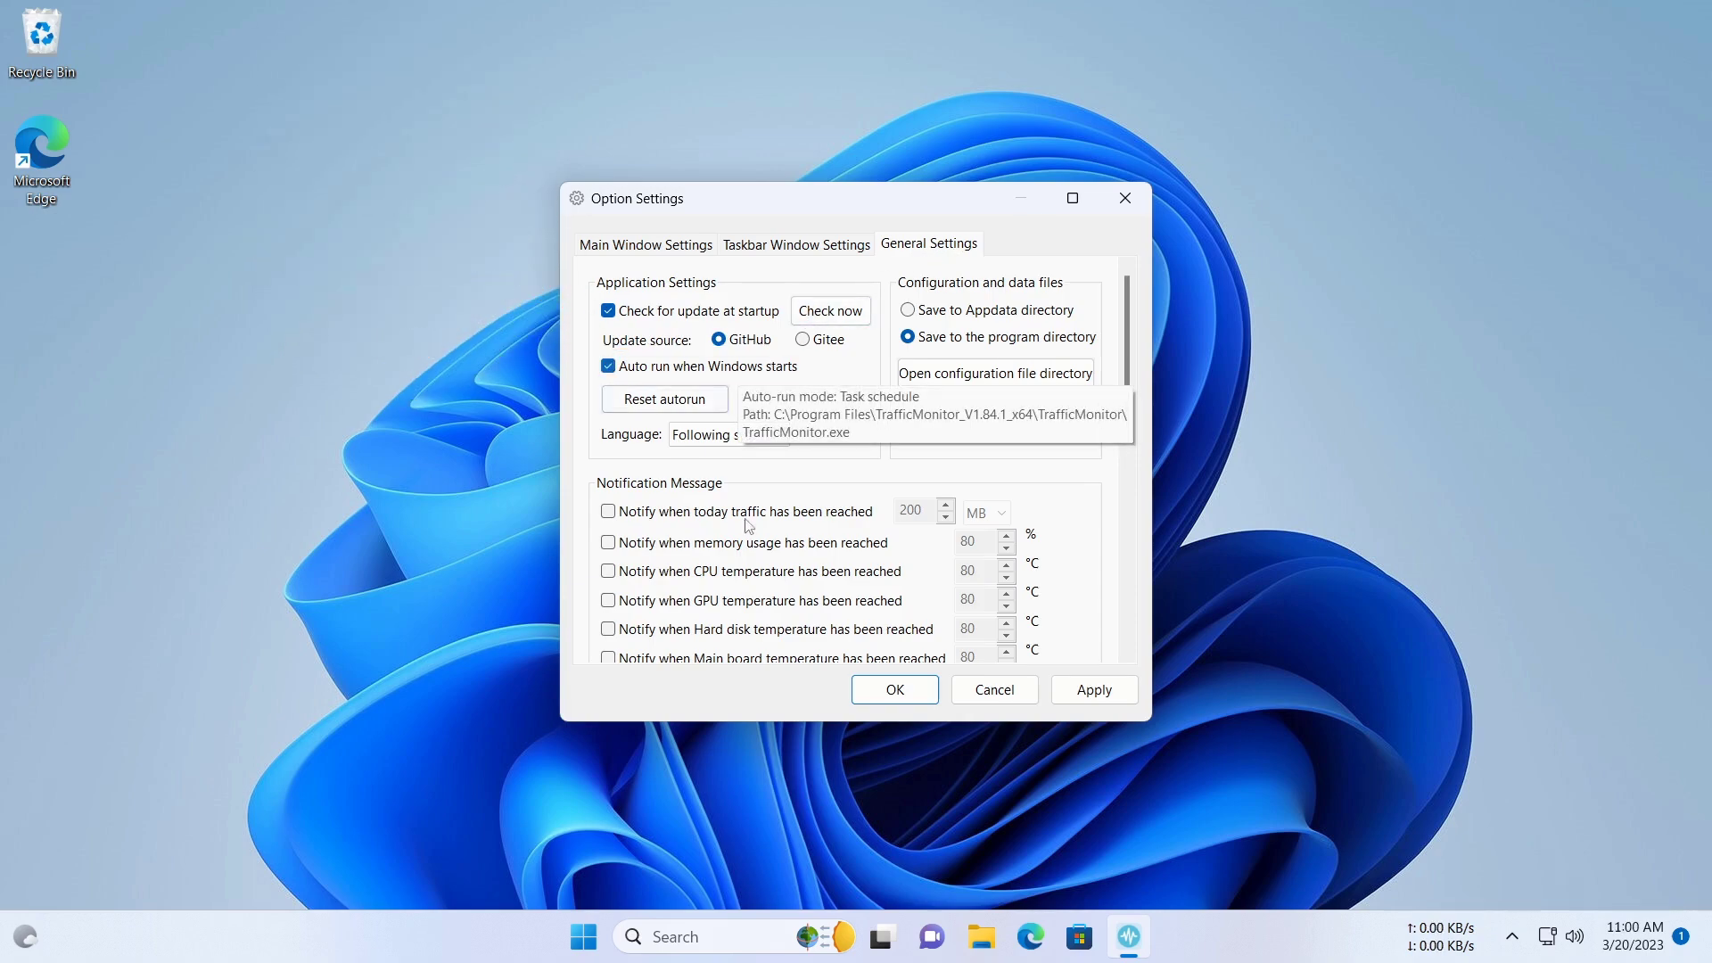
pyautogui.click(1111, 701)
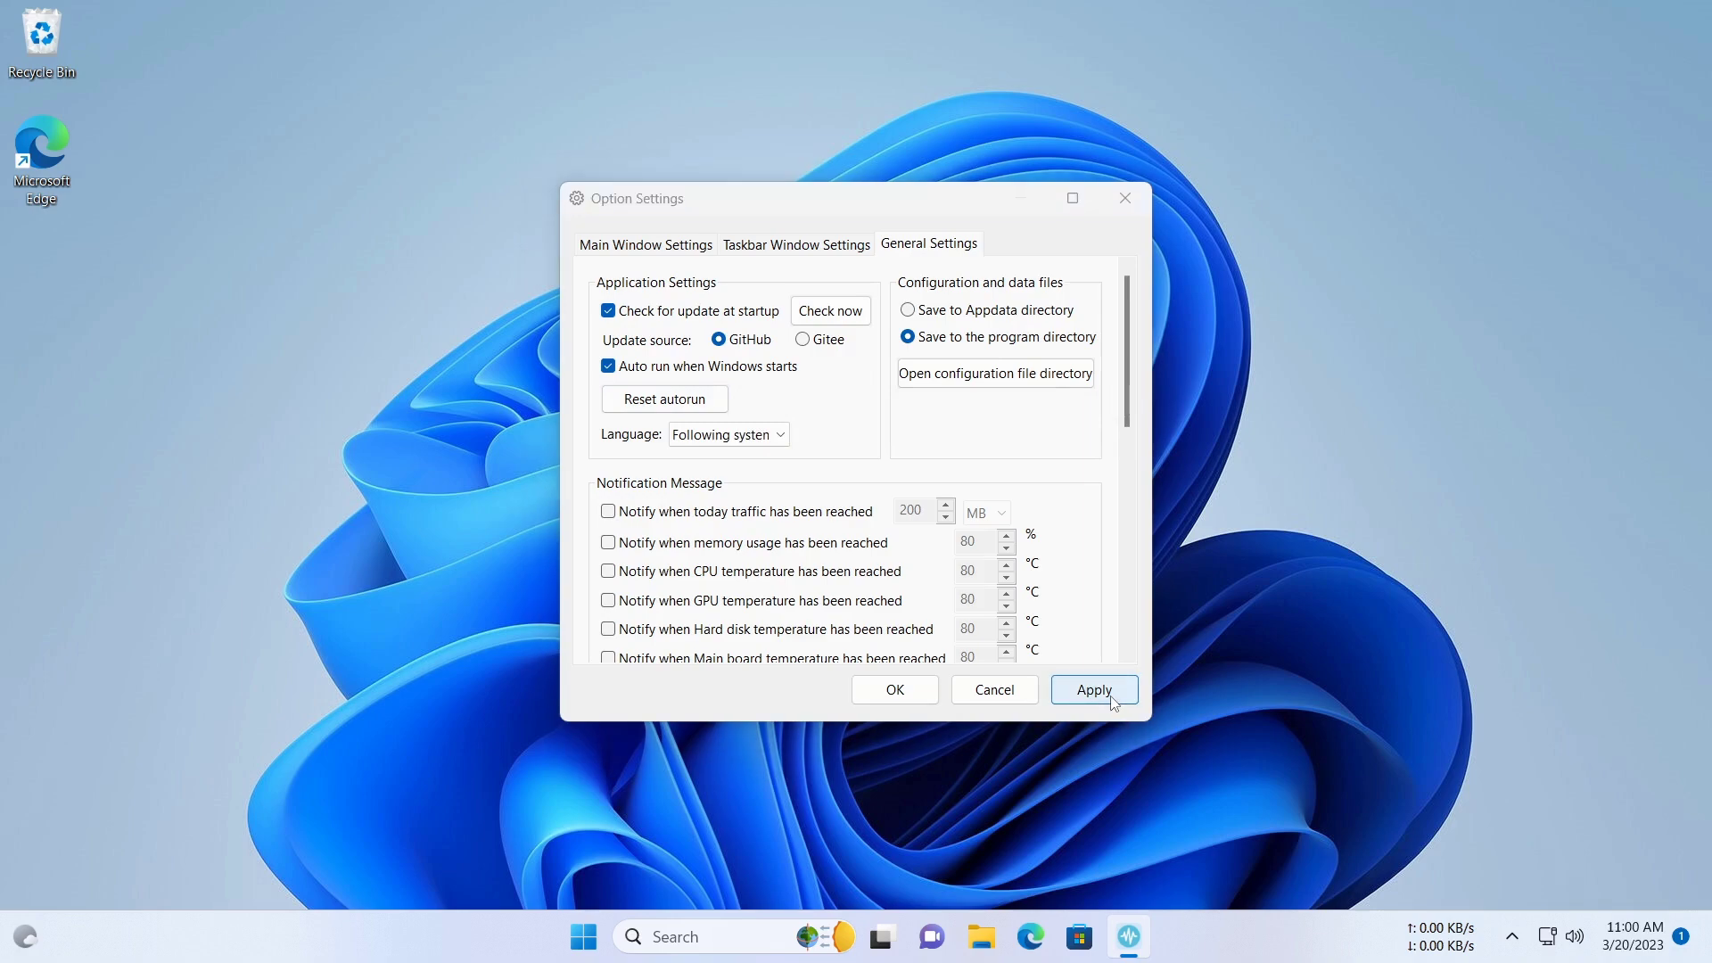
pyautogui.click(894, 690)
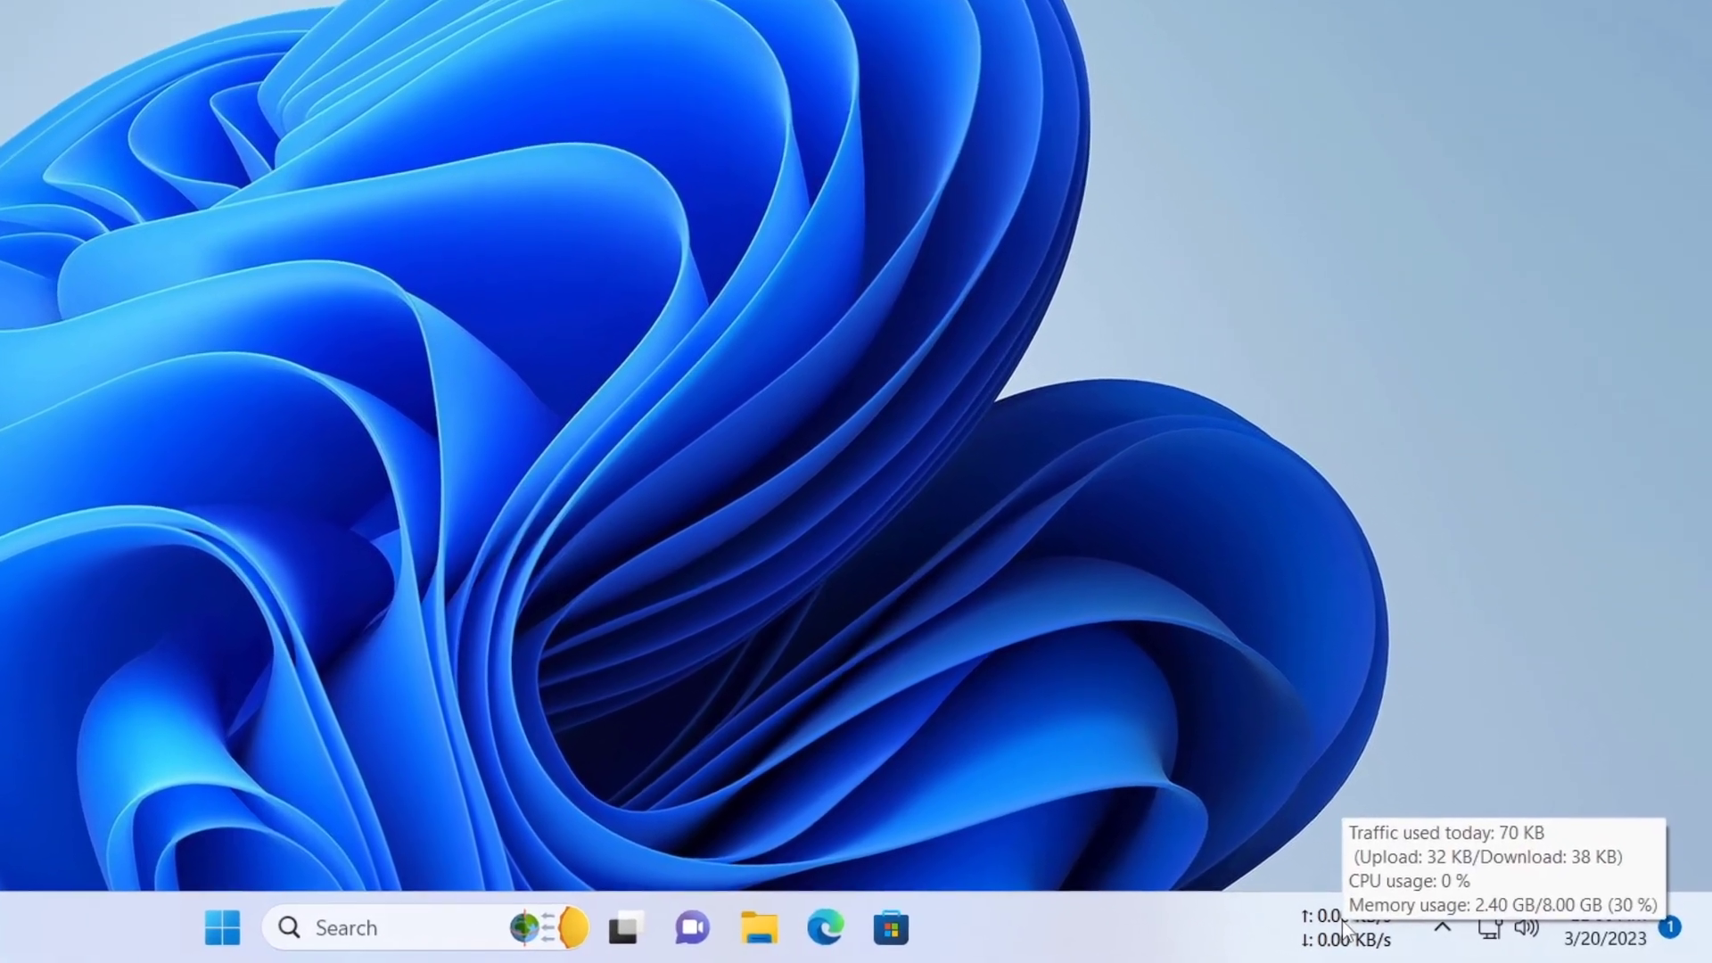
# - Tick CPU usage and Memory usage in the taskbar Display Settings and confirm with OK
pyautogui.rightClick(1397, 934)
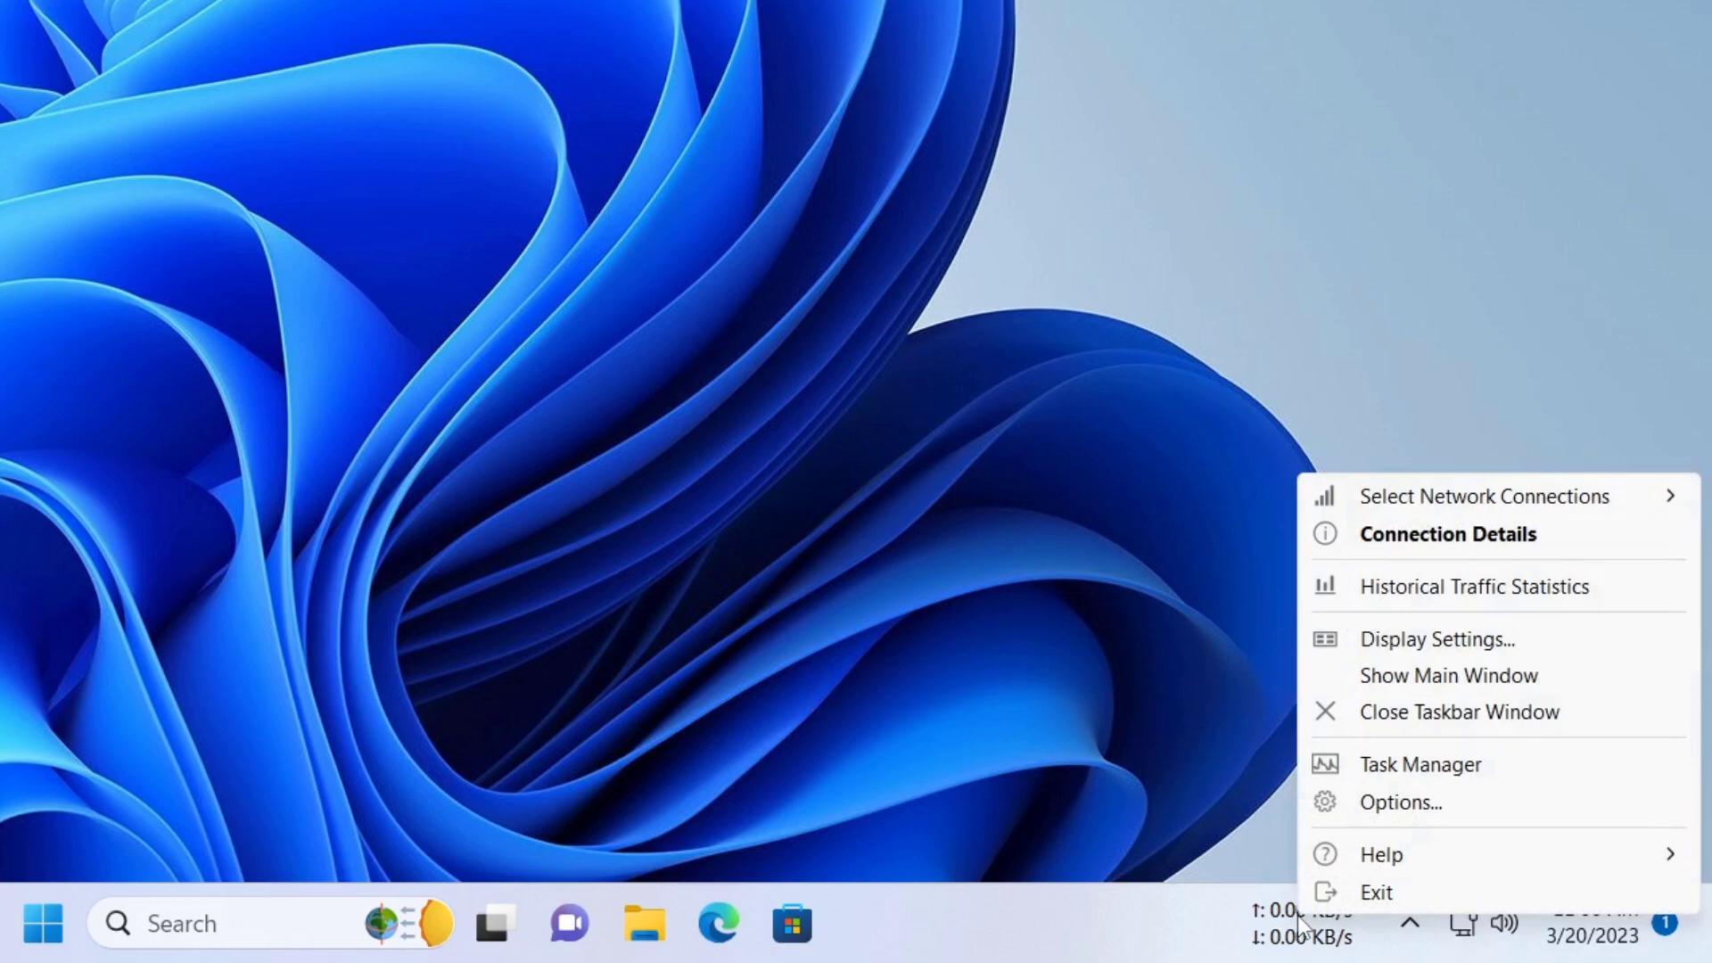
pyautogui.click(1394, 638)
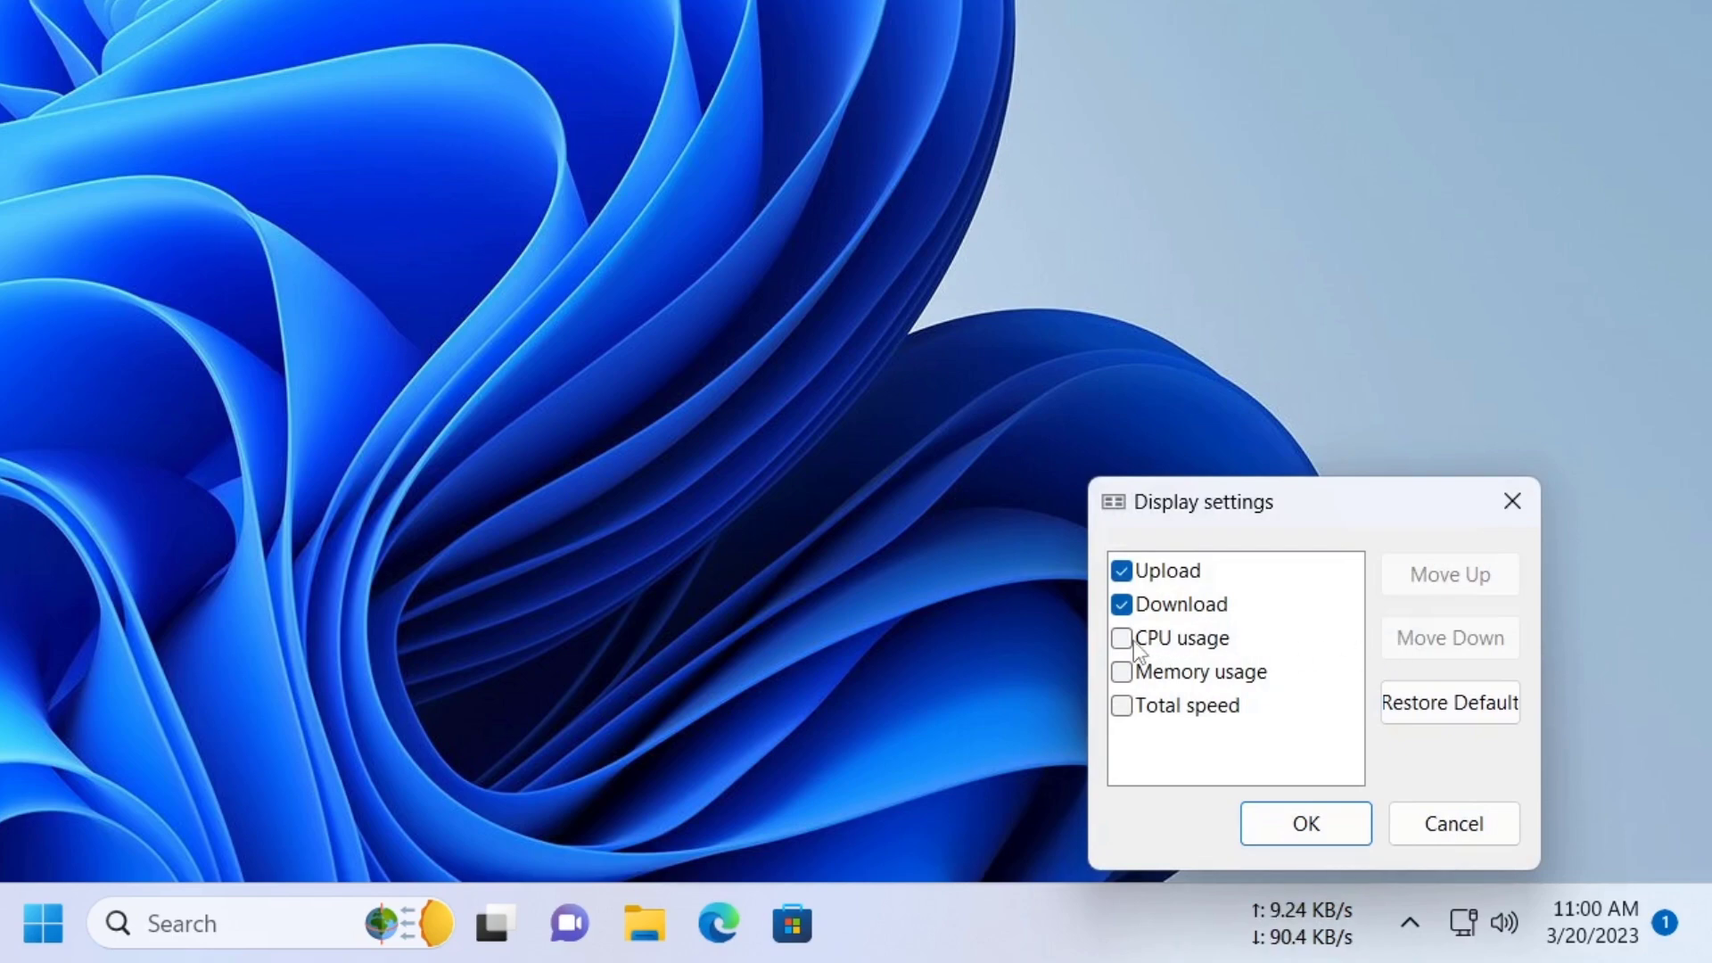
pyautogui.click(1132, 640)
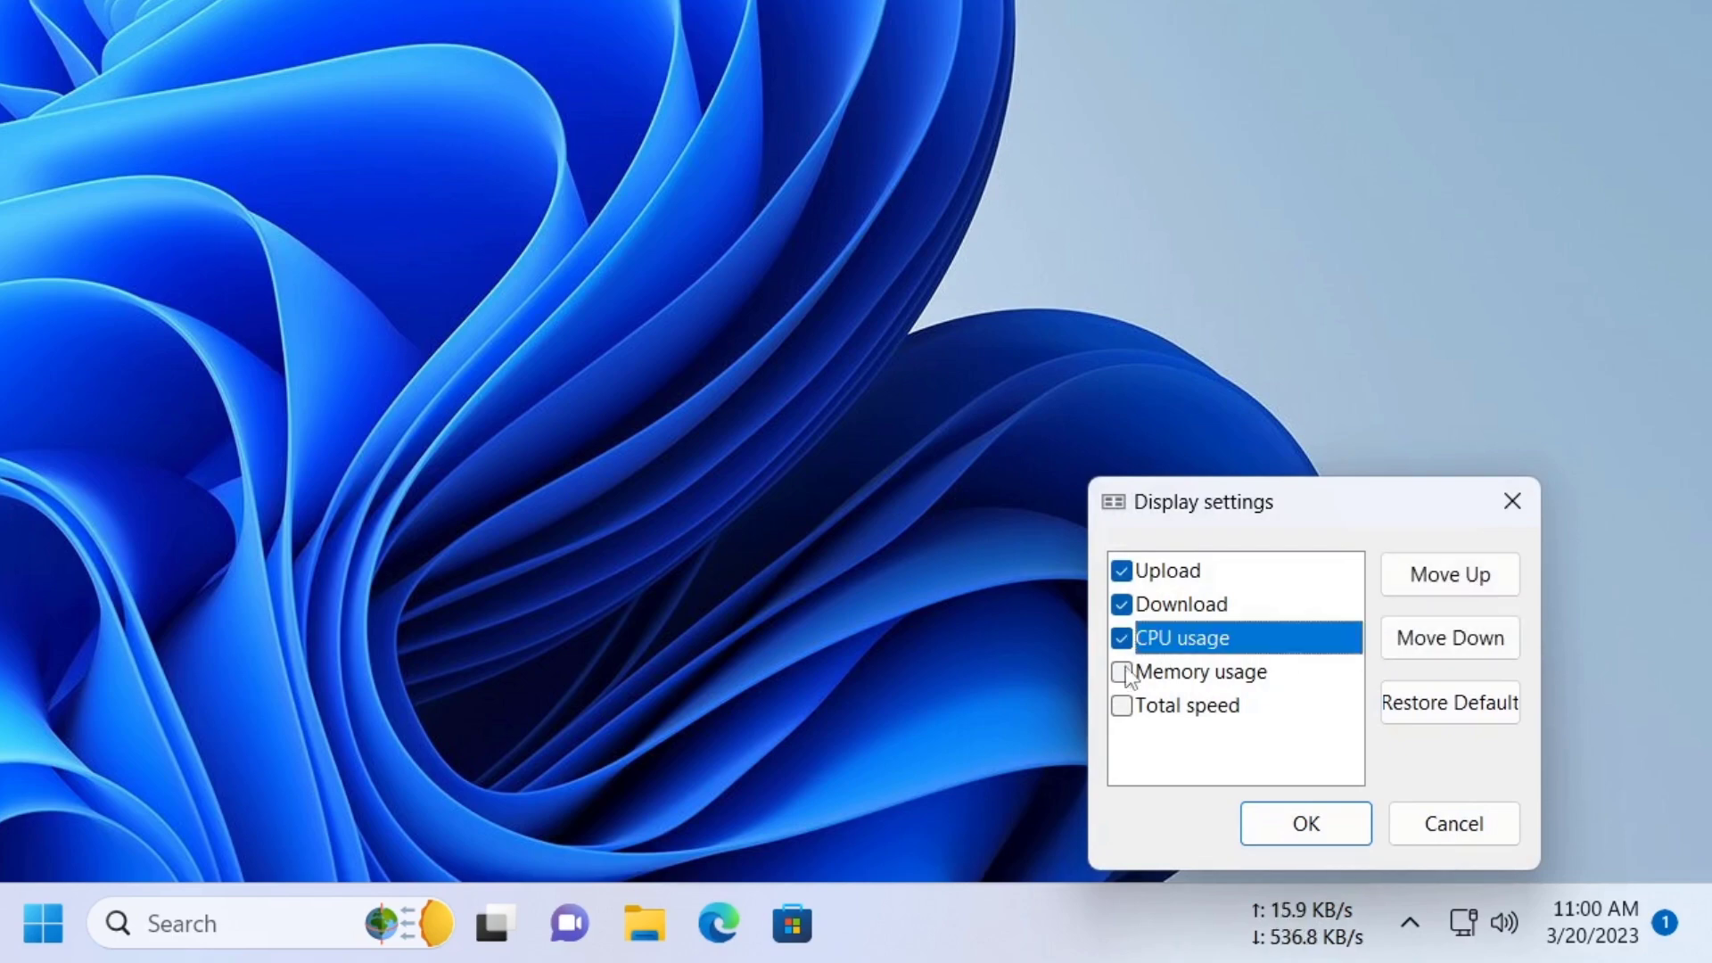
pyautogui.click(1125, 676)
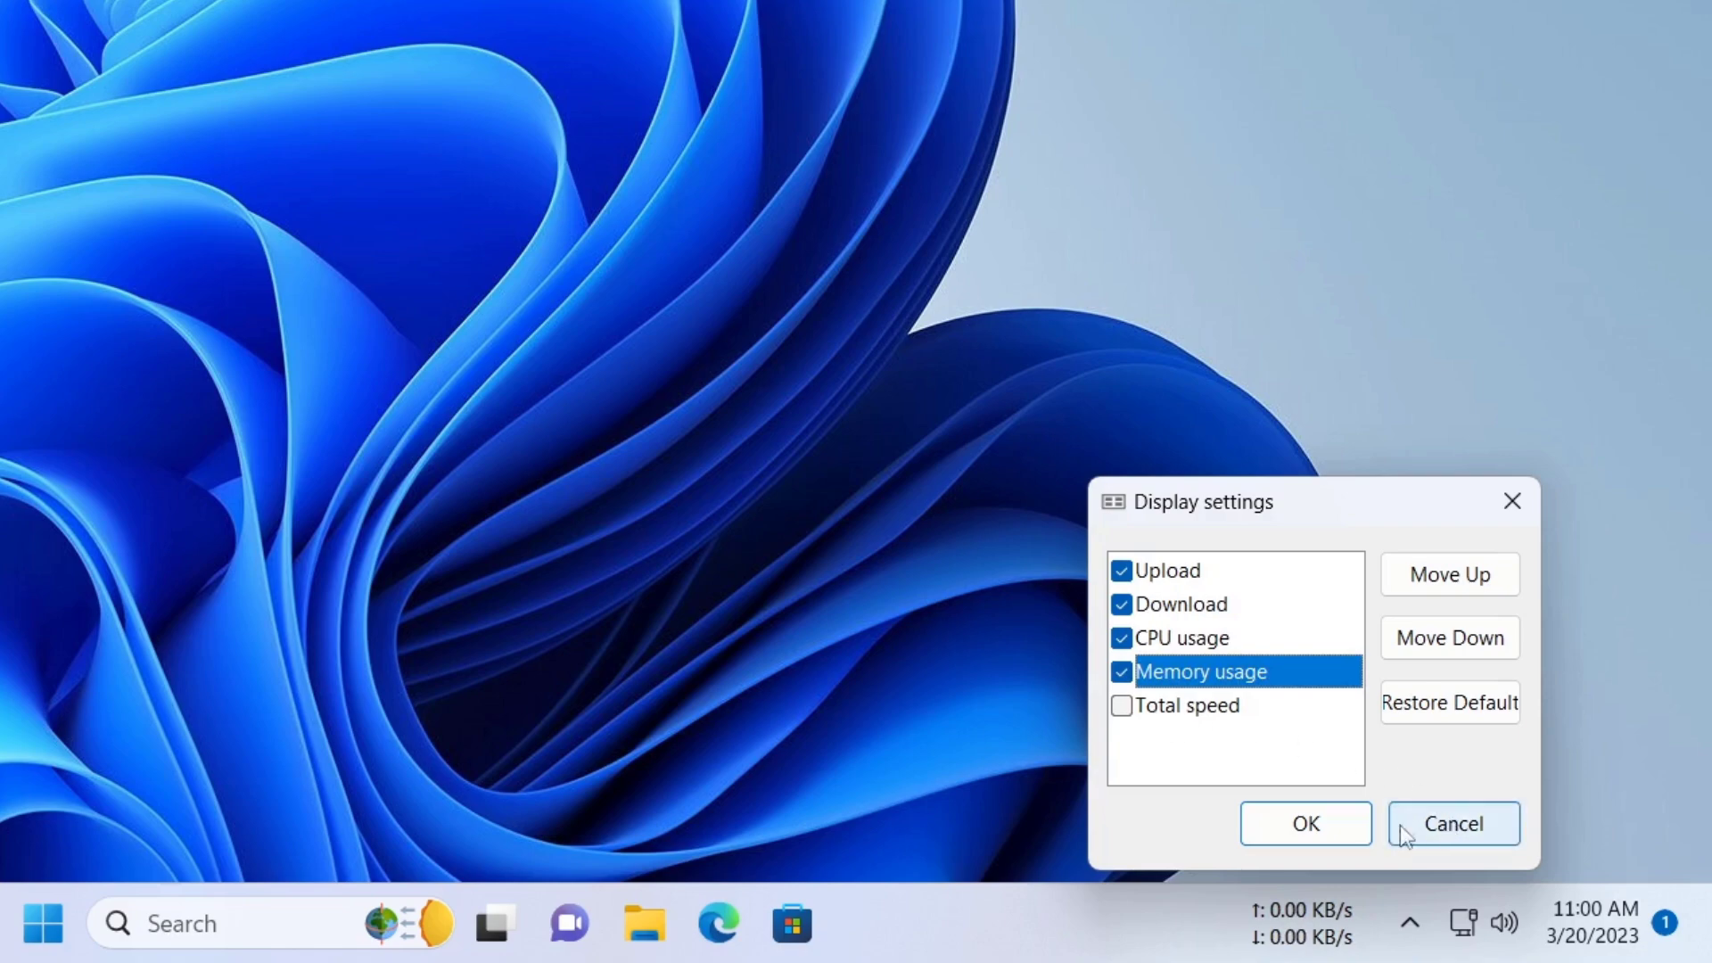
pyautogui.click(1344, 829)
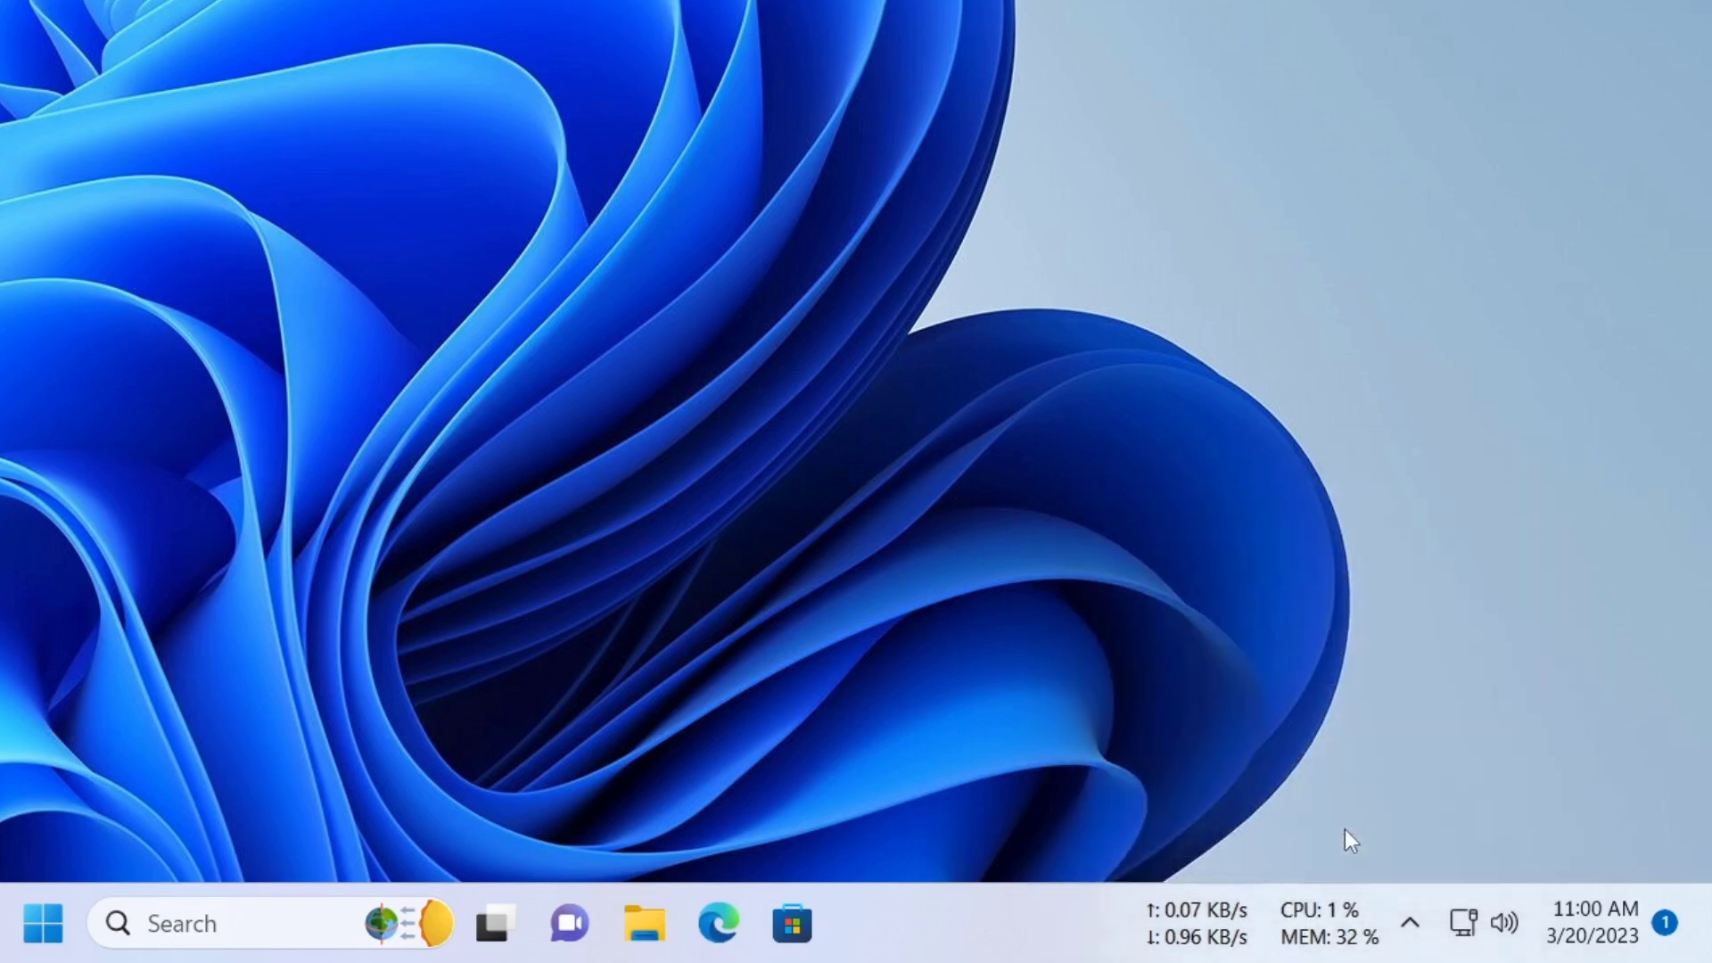
pyautogui.moveTo(1350, 931)
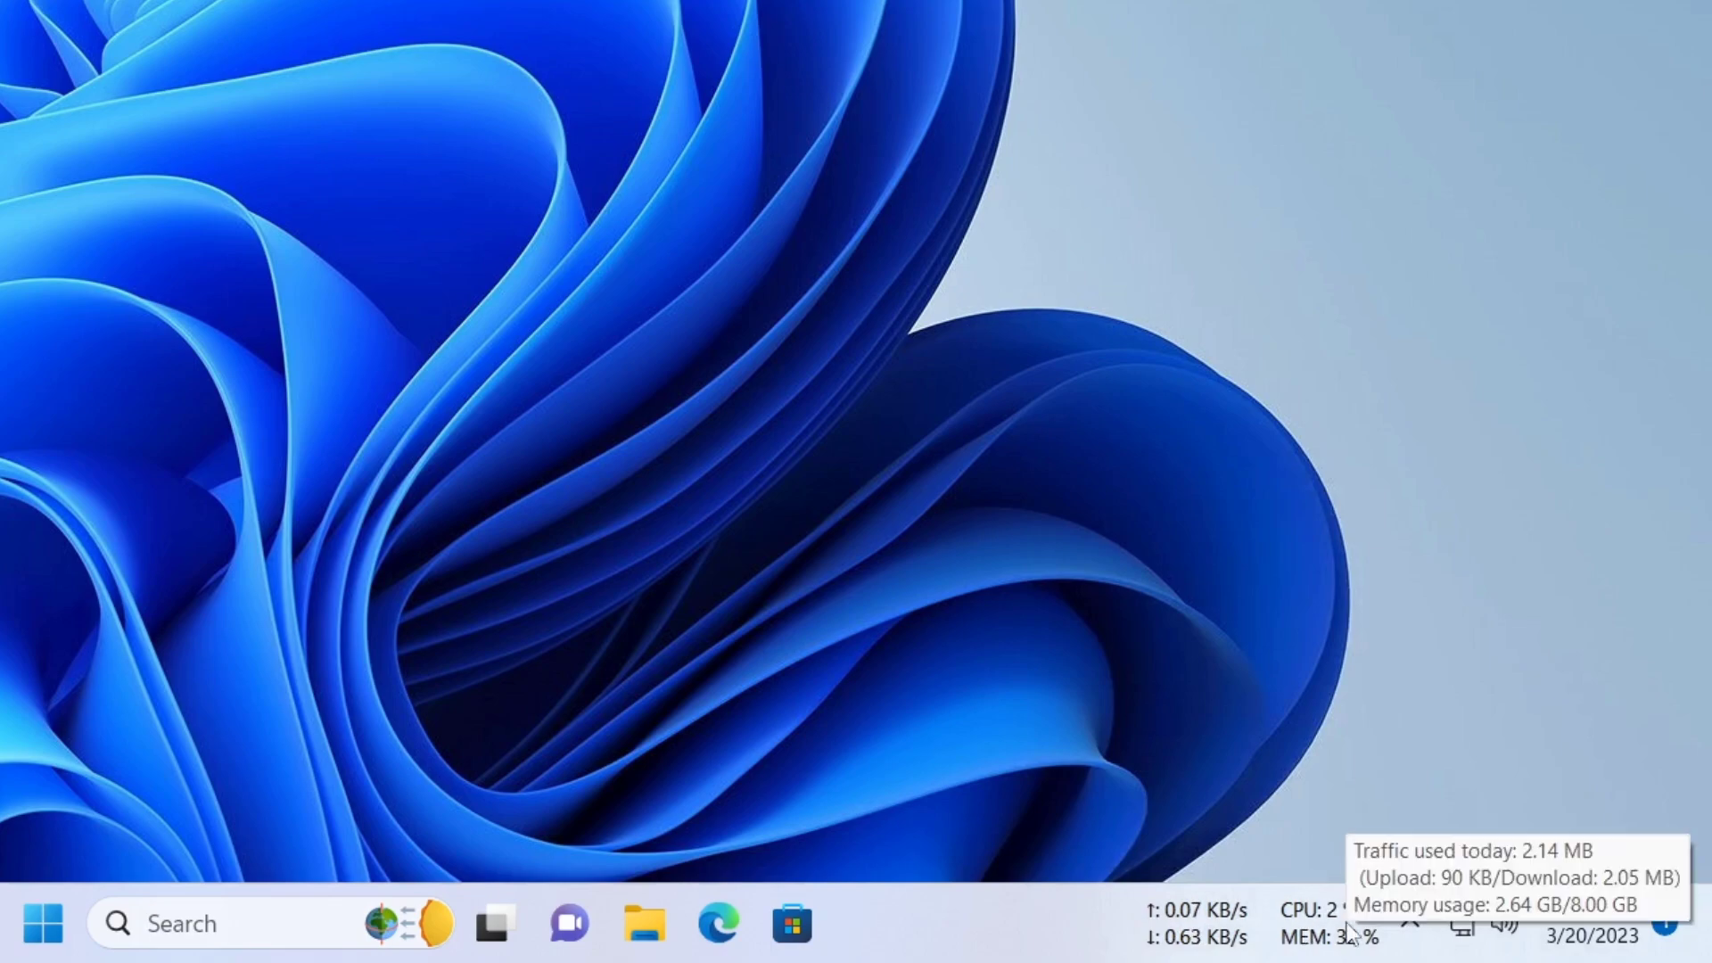